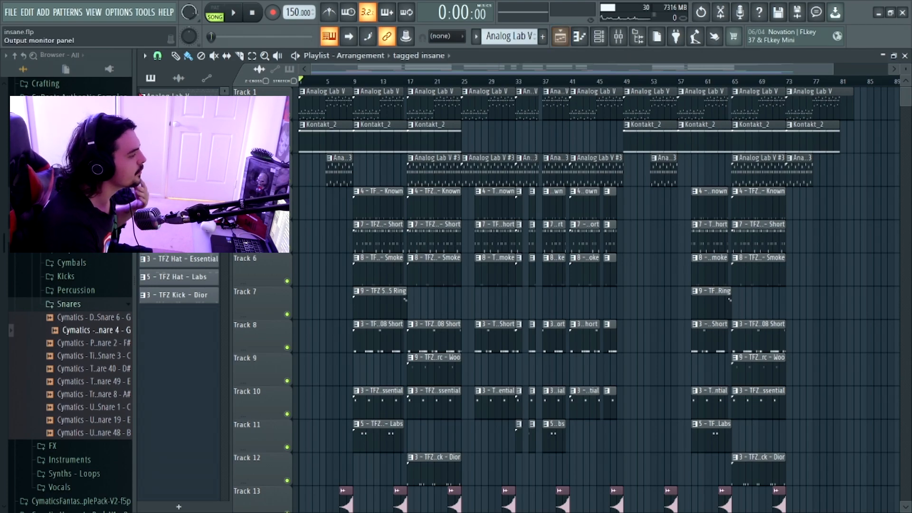
- View the instrument preset used by the Analog Lab V channel, then close the plugin window
left_click(599, 36)
left_click(362, 277)
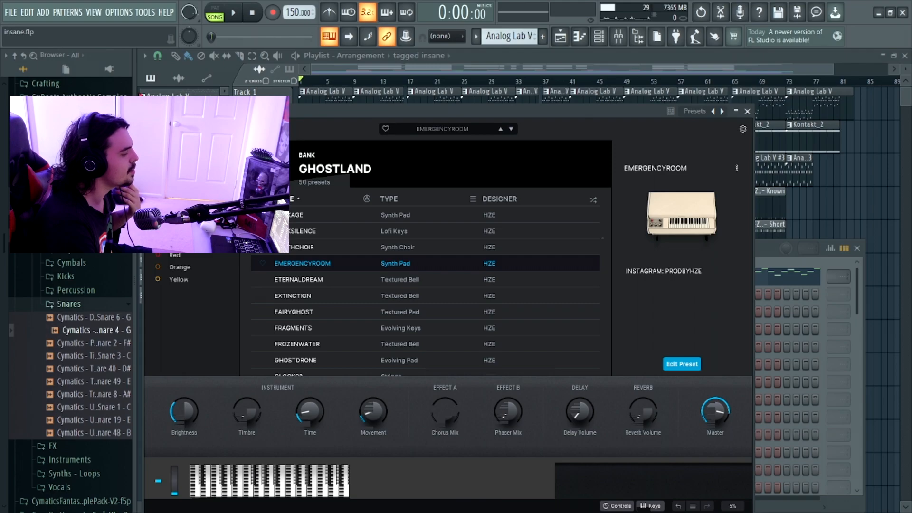
left_click(748, 111)
- Open the first Analog Lab V clip on Track 1 in the piano roll and examine its melody notes
left_click(328, 106)
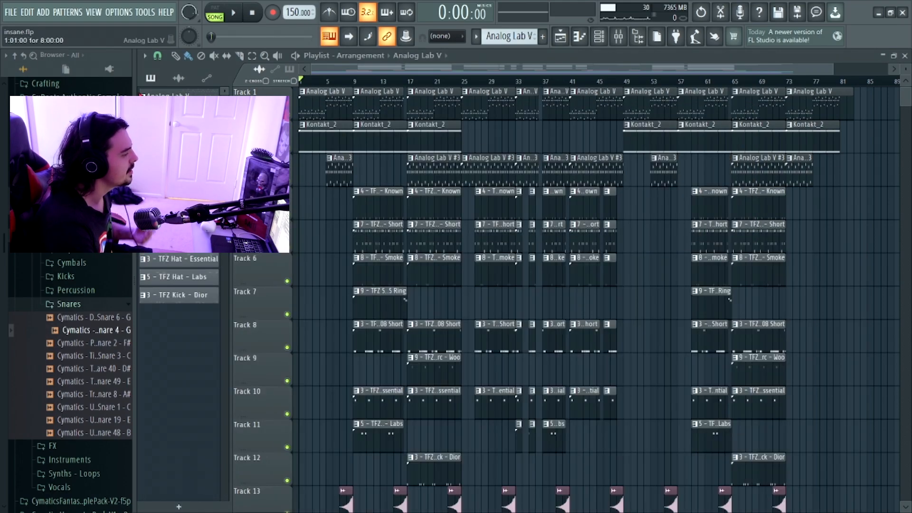
double_click(328, 106)
scroll(540, 257, "right", 3)
scroll(540, 257, "left", 5)
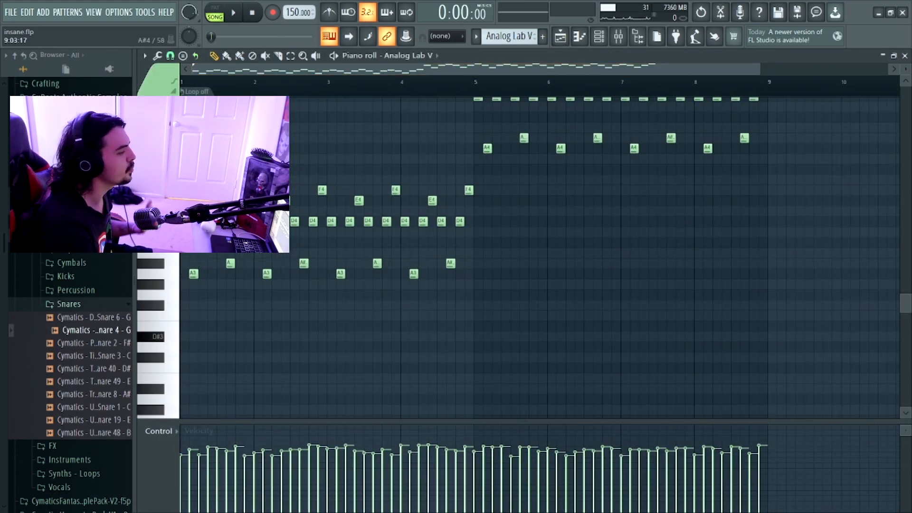
scroll(545, 257, "right", 4)
scroll(539, 256, "left", 4)
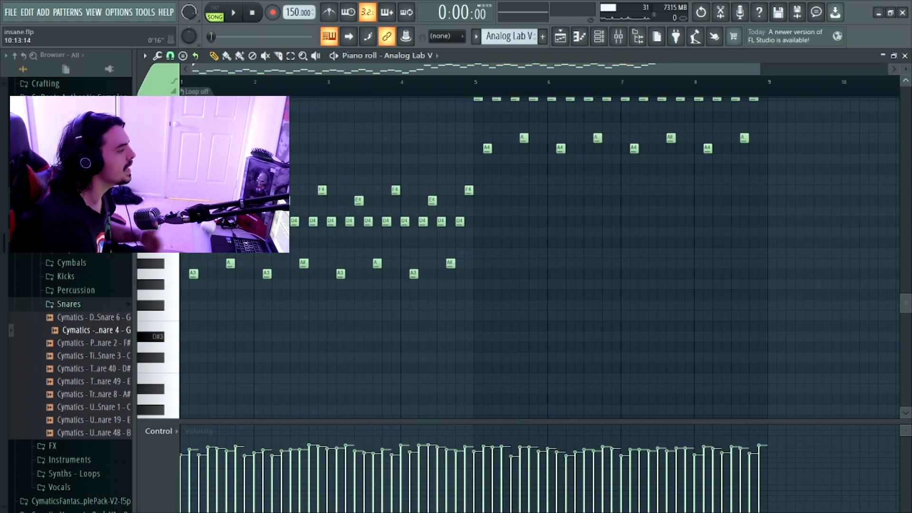
mouse_move(907, 69)
left_mouse_down()
mouse_move(906, 79)
mouse_move(906, 66)
left_mouse_up()
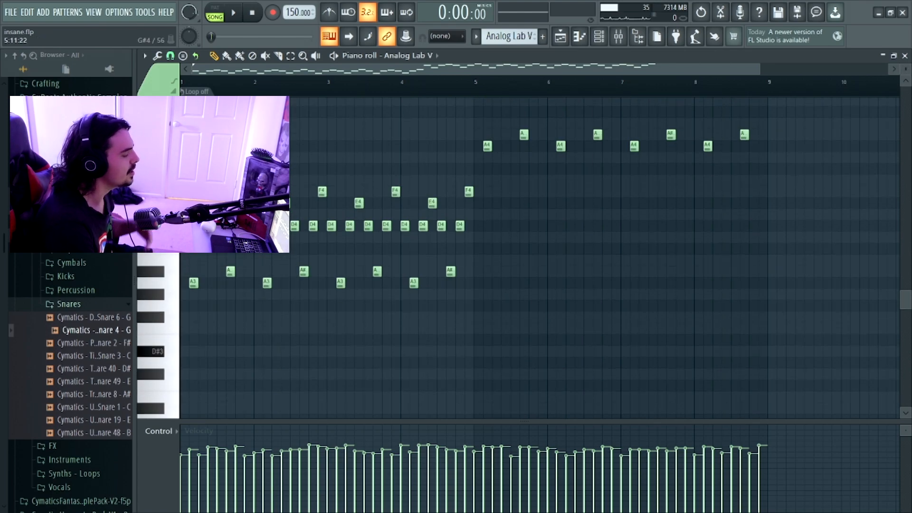
scroll(540, 257, "up", 3)
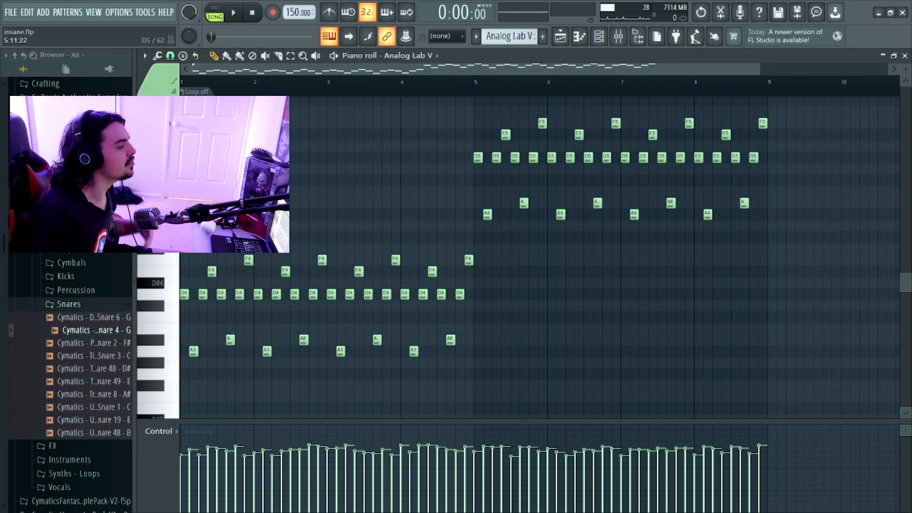
- Switch playback to pattern mode and play the Analog Lab V melody
left_click(215, 13)
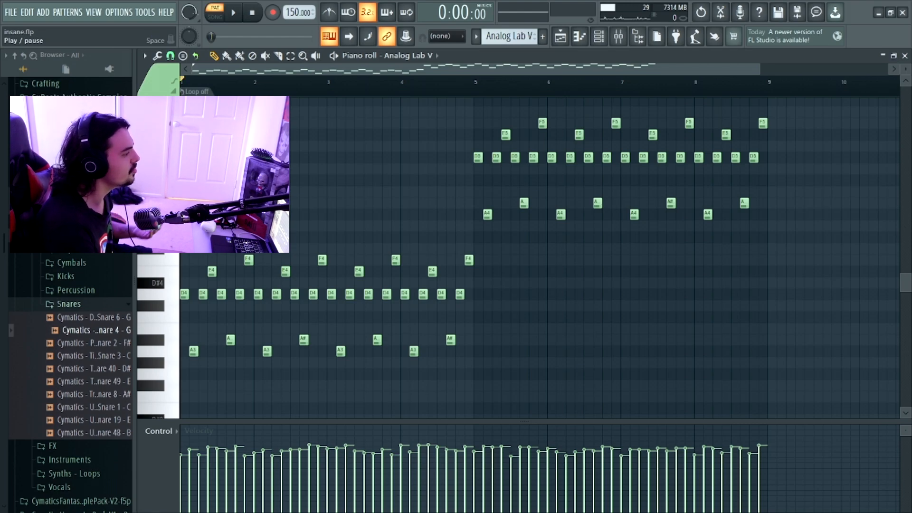
key("space")
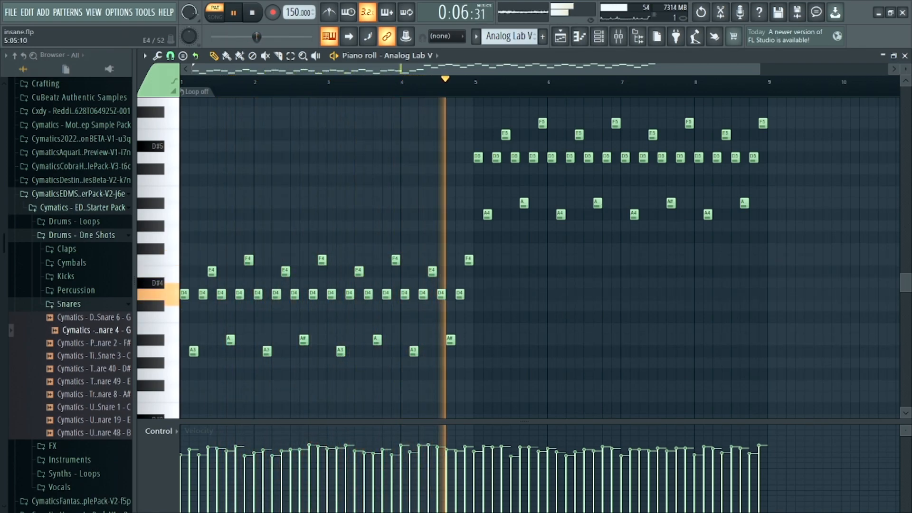
scroll(354, 112, "up", 1)
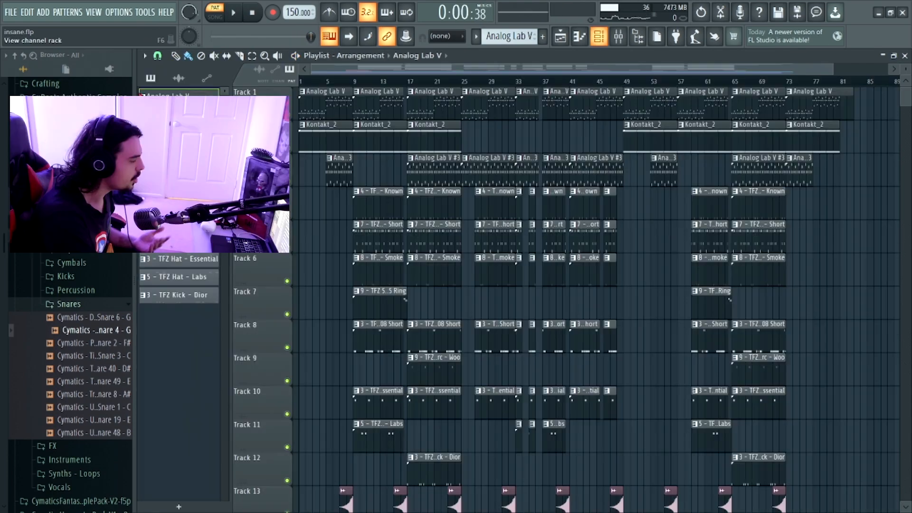
- View the instrument loaded in the Kontakt_2 channel, then close its window
left_click(599, 36)
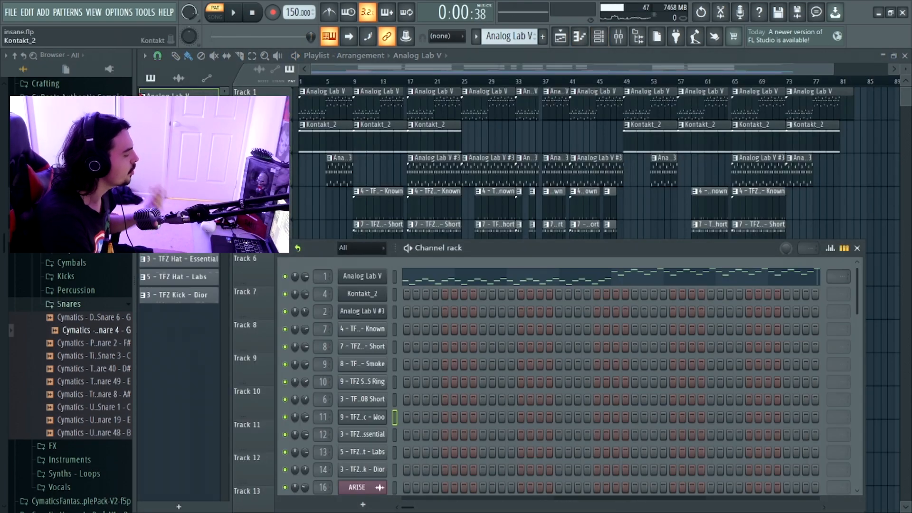
left_click(363, 293)
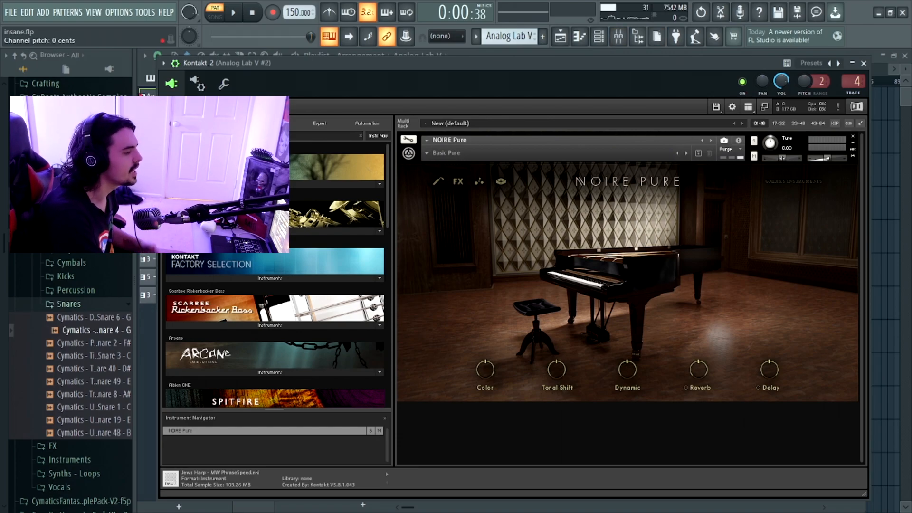
left_click(864, 64)
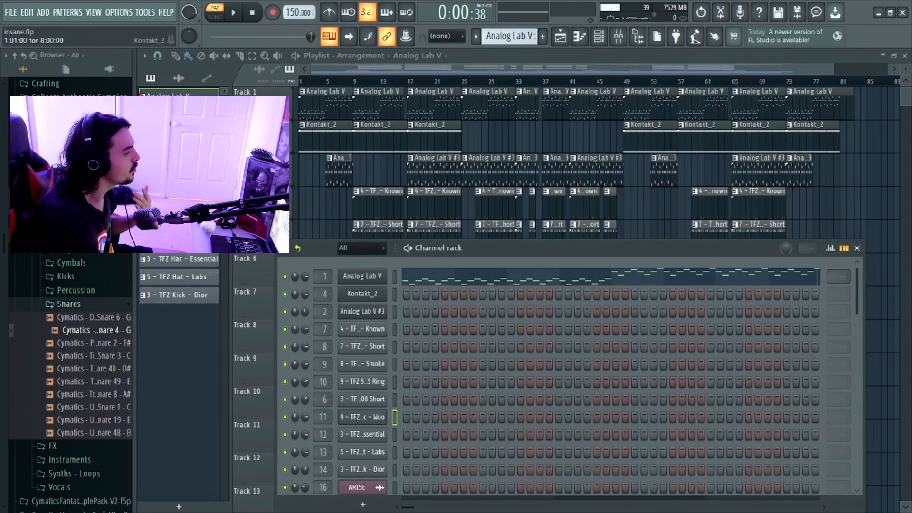
- Open the first Kontakt_2 clip on Track 2 in the piano roll and play its pattern from the start
double_click(327, 137)
left_click_drag(522, 69, 461, 69)
scroll(552, 203, "down", 5)
scroll(475, 202, "down", 3)
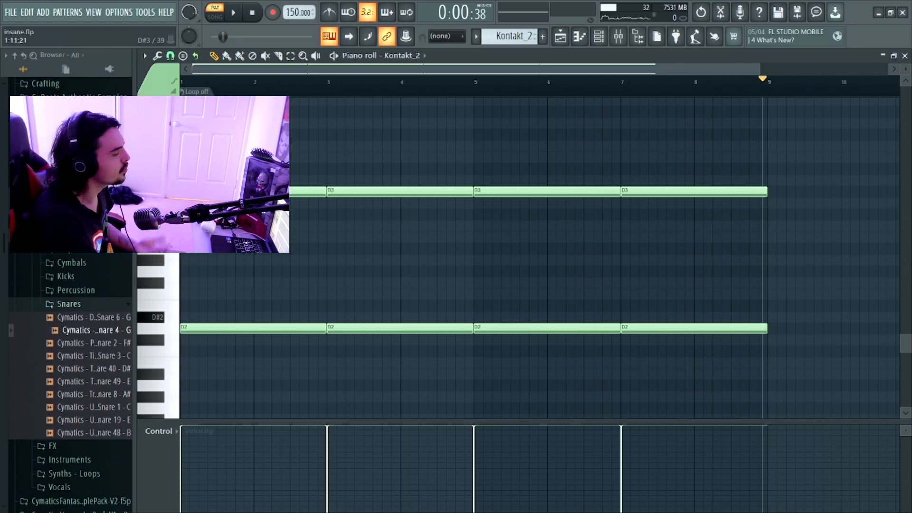
key("space")
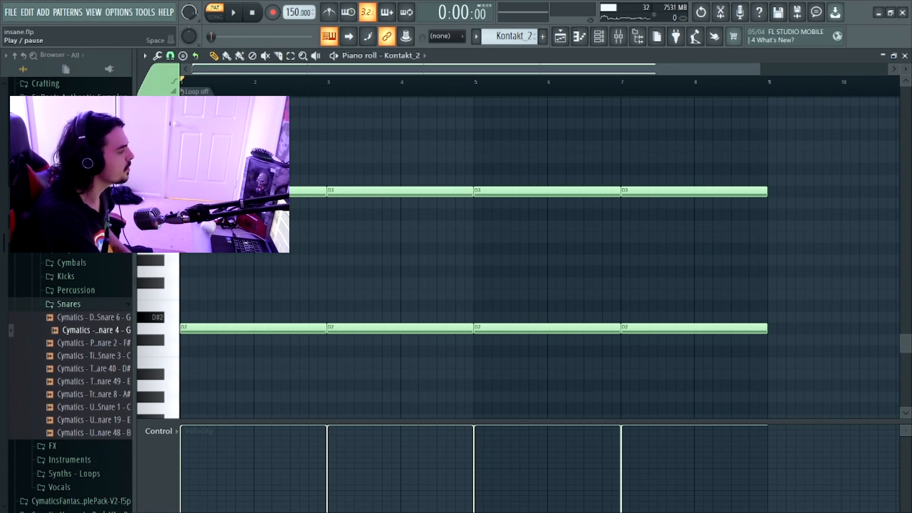
key("space")
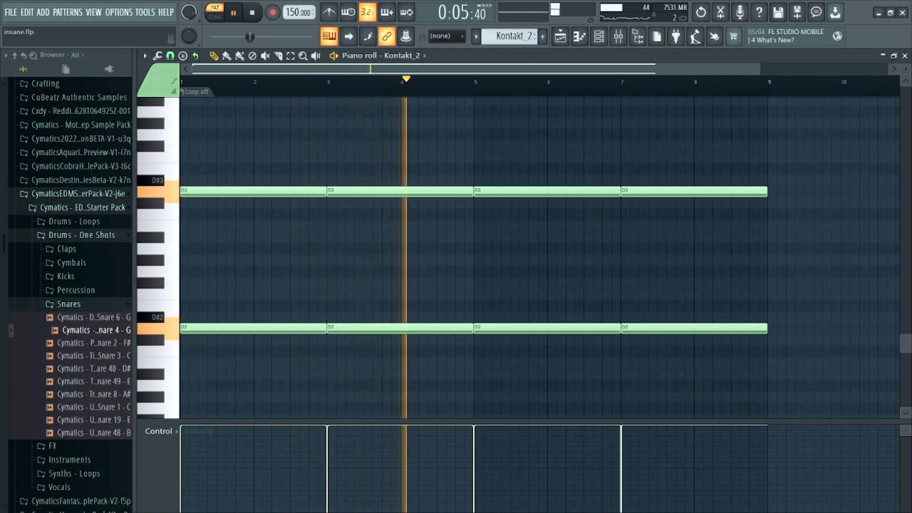
key("space")
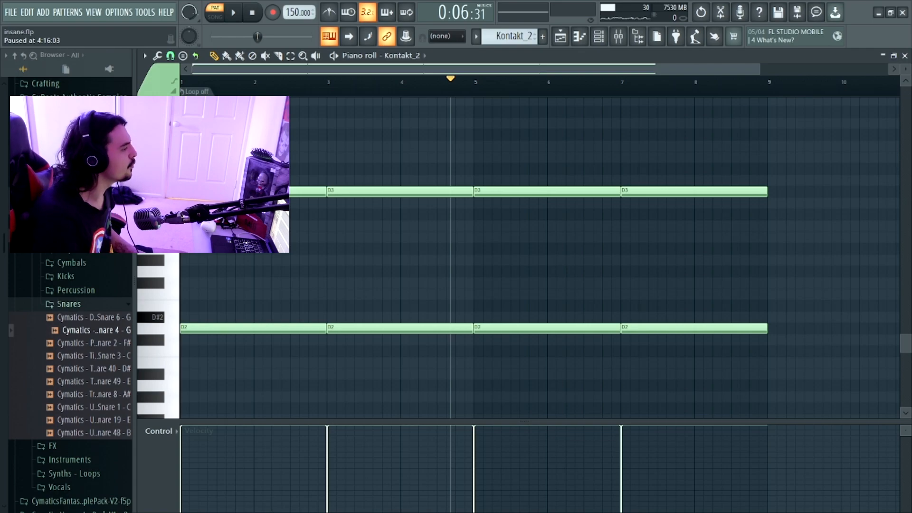
- Open the Analog Lab V #3 clip and its instrument, and load the Digital Tech preset from the EXPERIMENT CLUB 01 SE bank
left_click(561, 37)
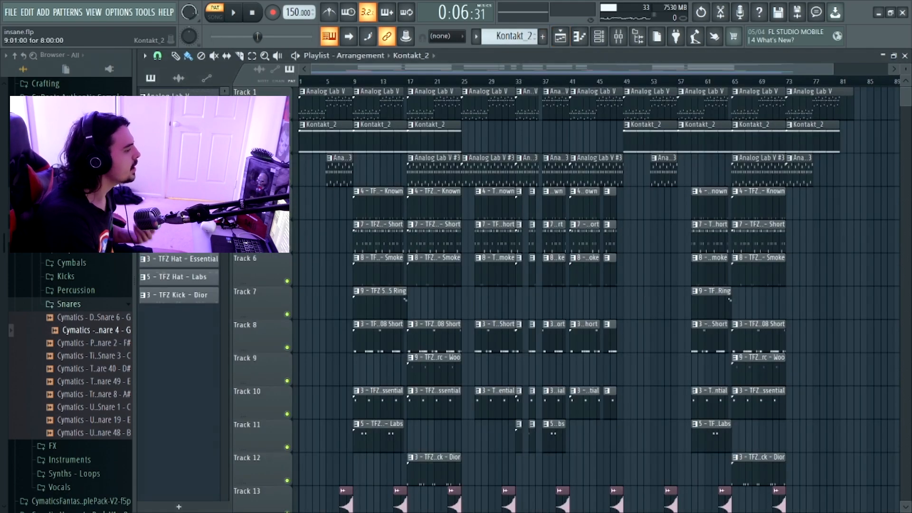
double_click(435, 158)
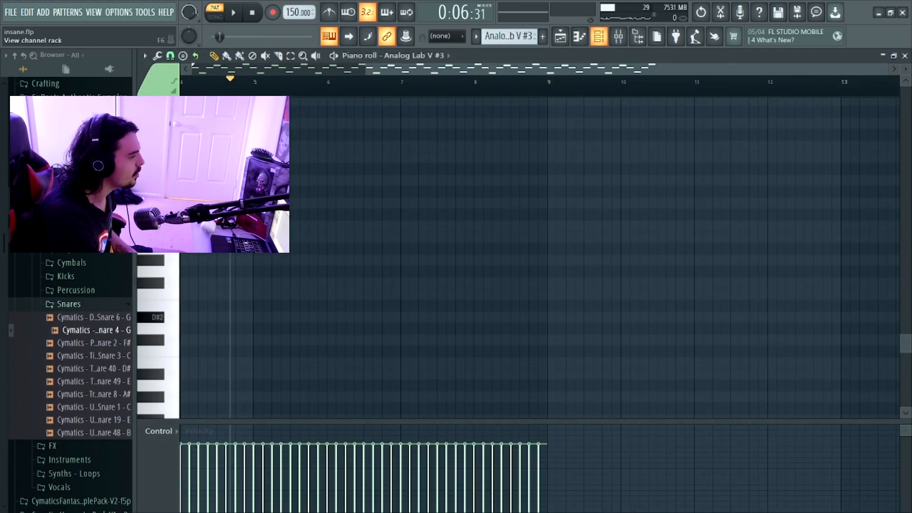
left_click(599, 36)
left_click(362, 311)
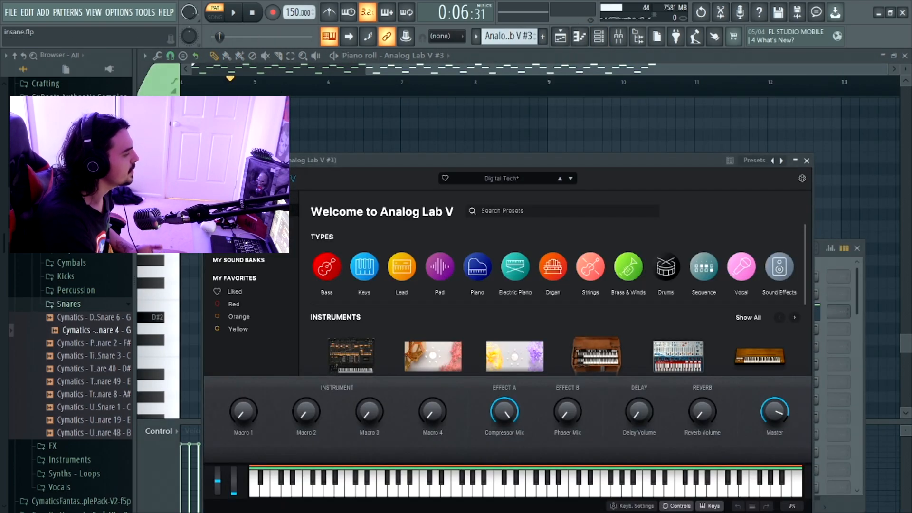
left_click(239, 260)
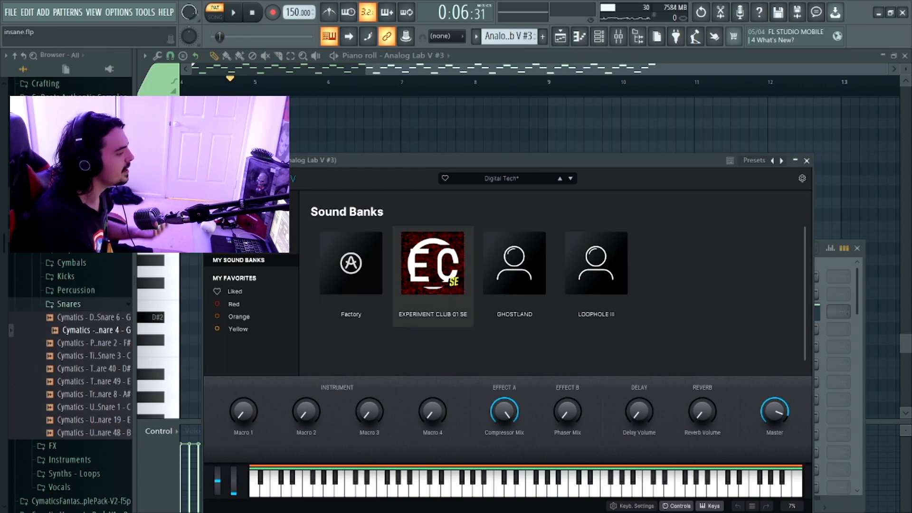
double_click(433, 280)
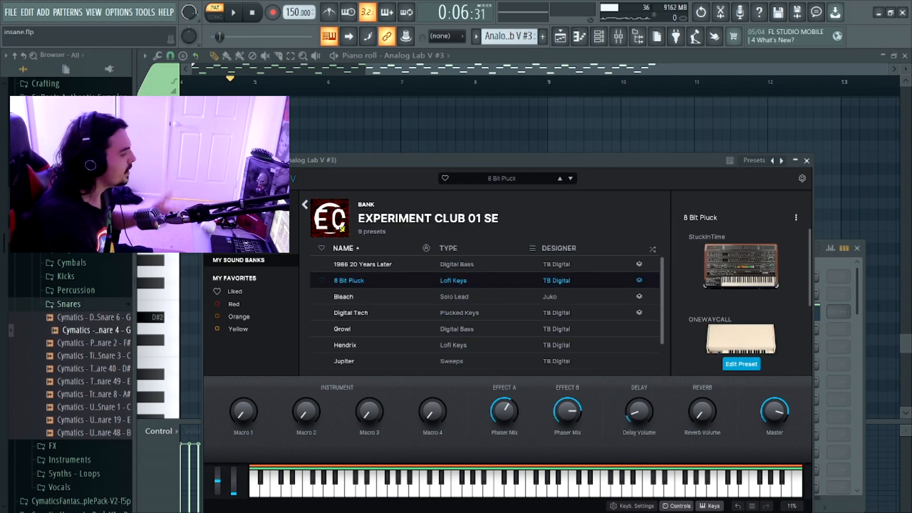
left_click(350, 313)
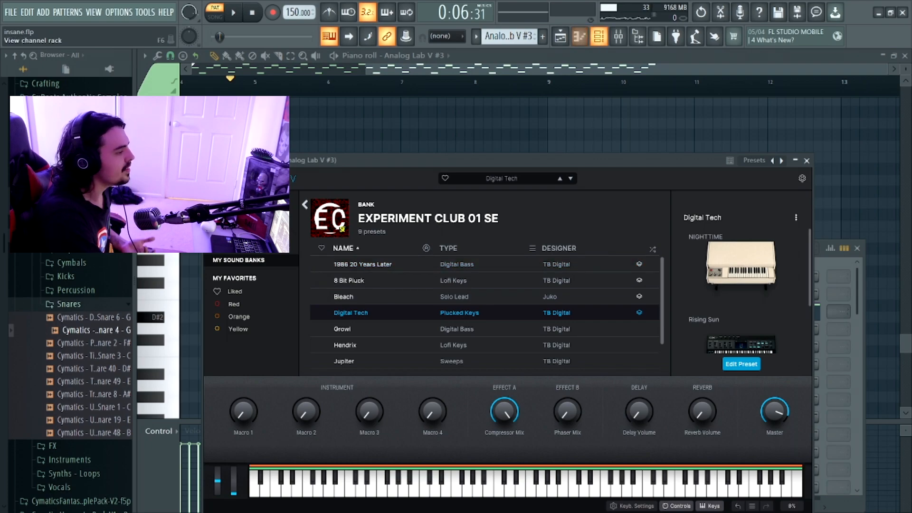
- Show the Analog Lab V #3 notes in the piano roll and play the pattern from the start
left_click(599, 36)
key("F5")
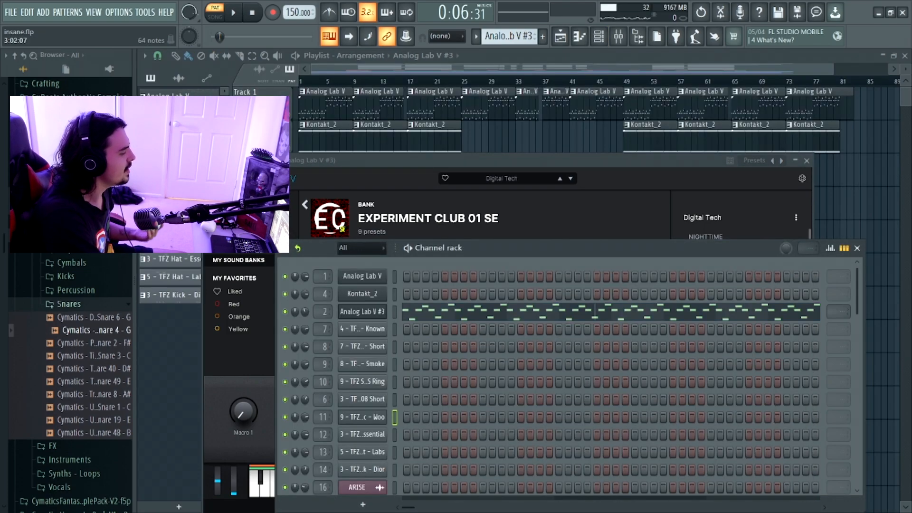
left_click(474, 313)
scroll(474, 313, "up", 6)
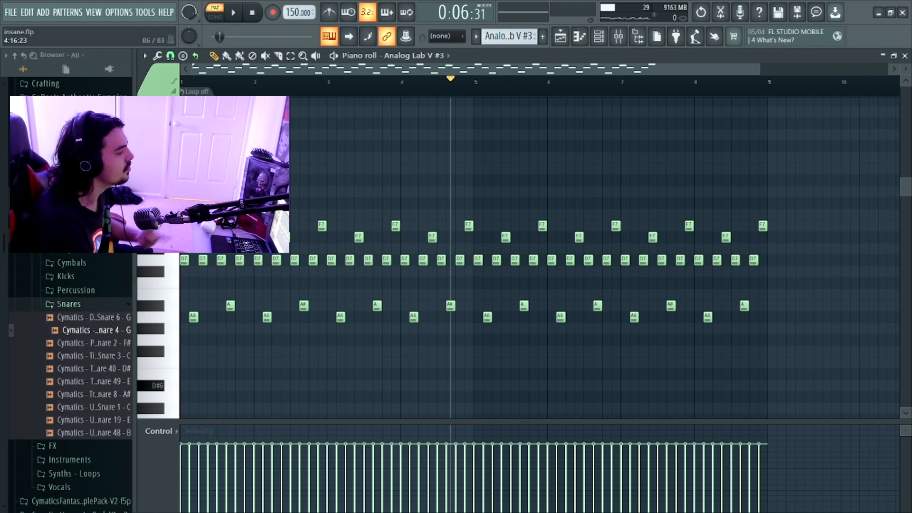
key("space")
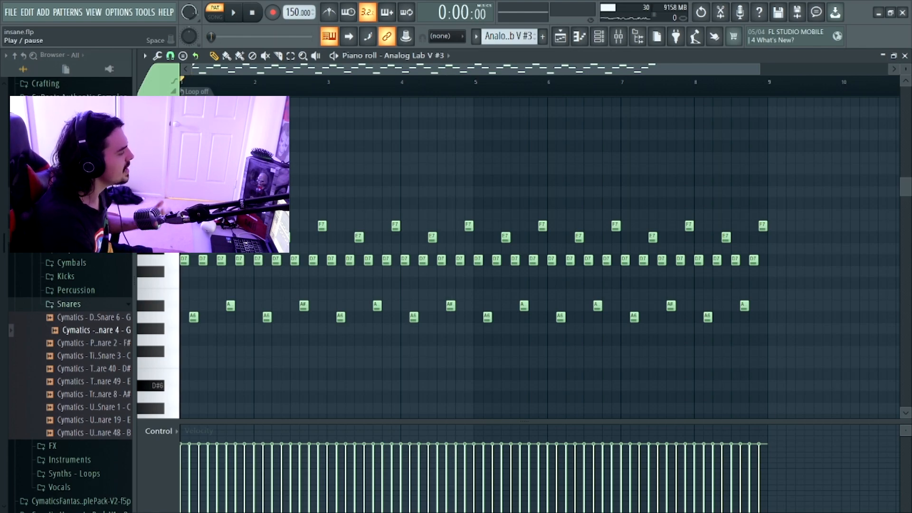
key("space")
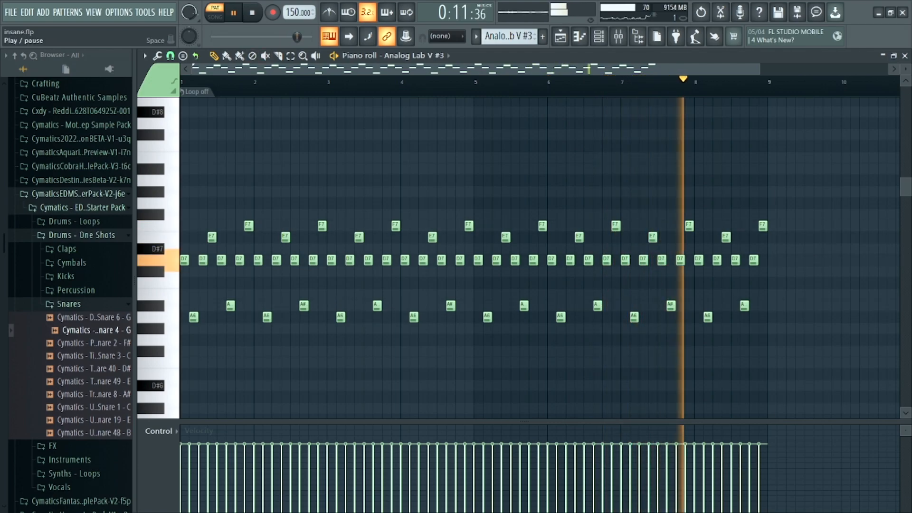
key("space")
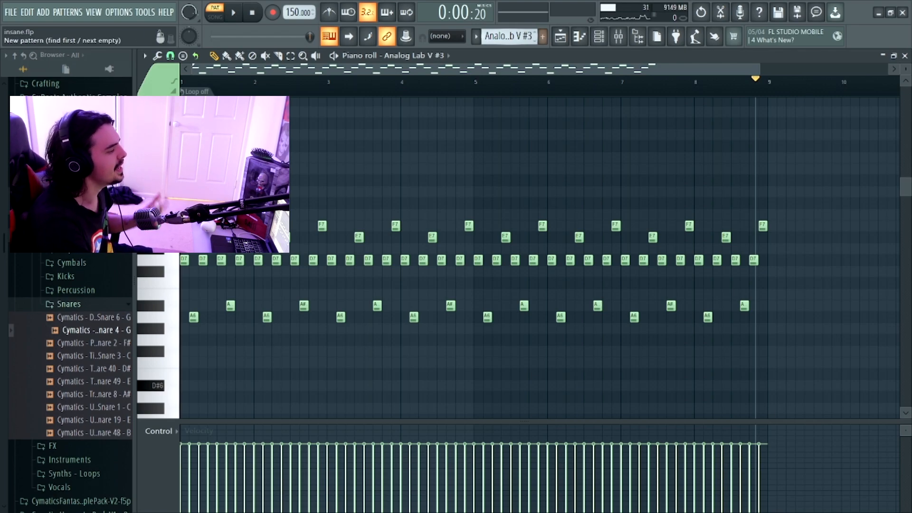
- Return to the playlist and open the first 4 - TFZ Snare - Known clip's notes in the piano roll
key("F5")
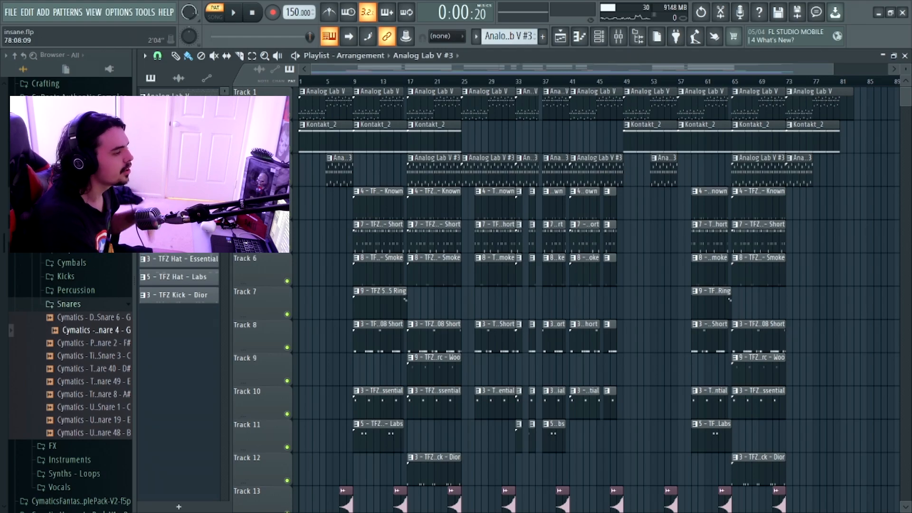
left_click_drag(832, 70, 437, 70)
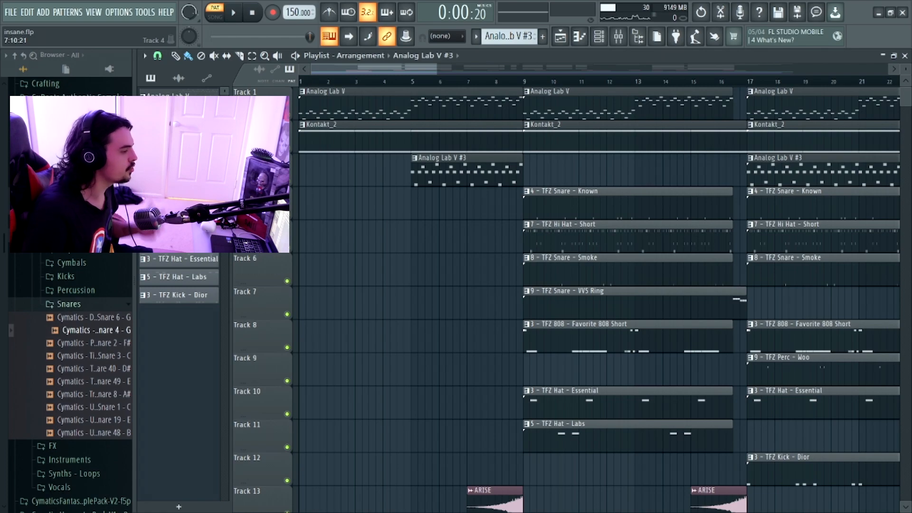
double_click(547, 191)
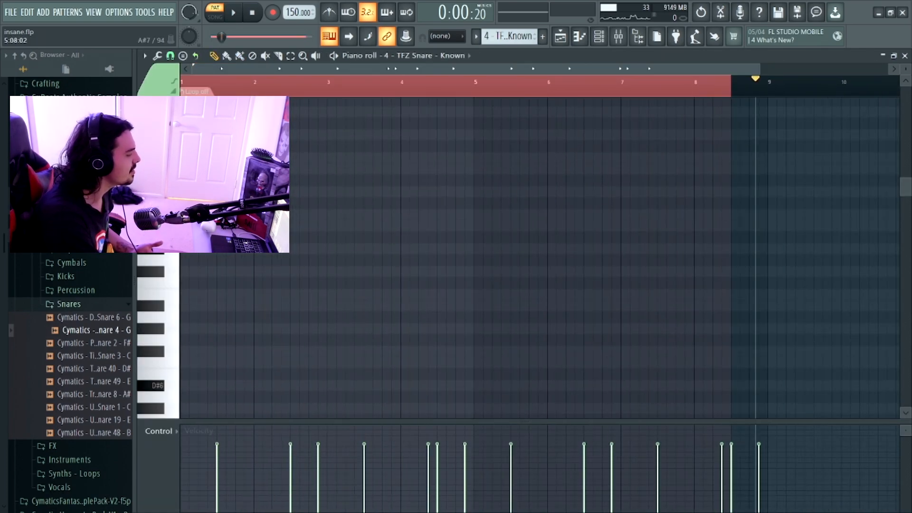
scroll(498, 141, "down", 6)
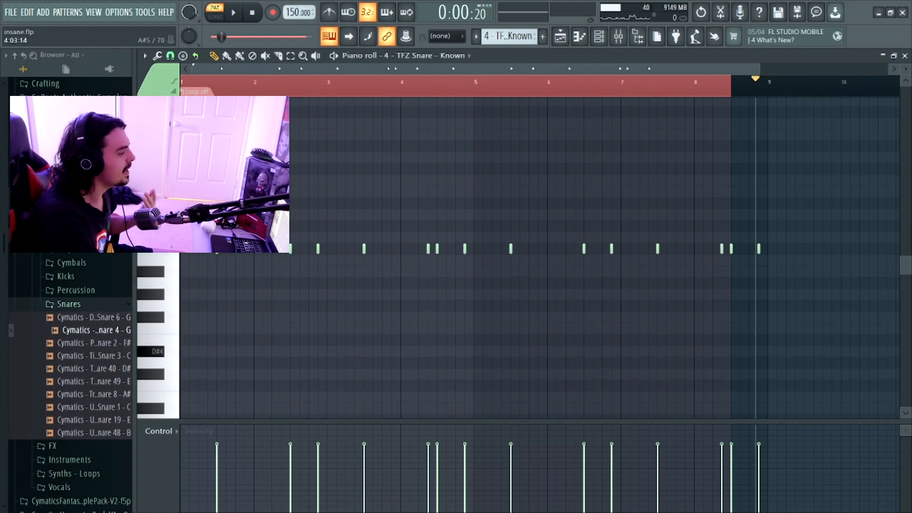
- Clear the time selection in the snare pattern and play it from the start
left_click(208, 81)
left_click_drag(208, 81, 182, 82)
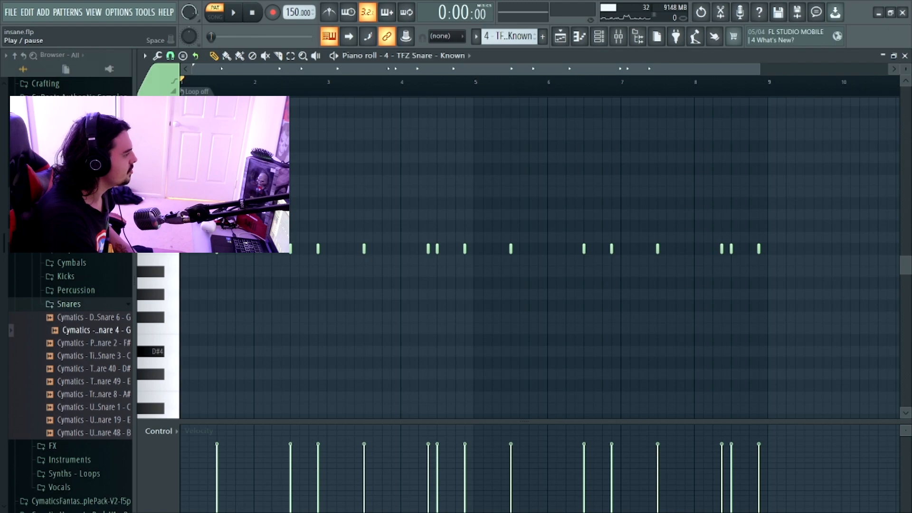
key("space")
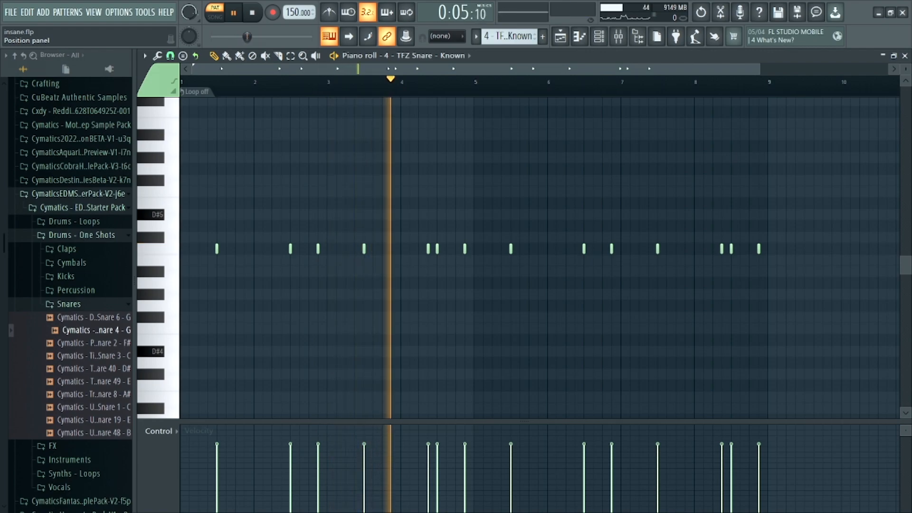
key("space")
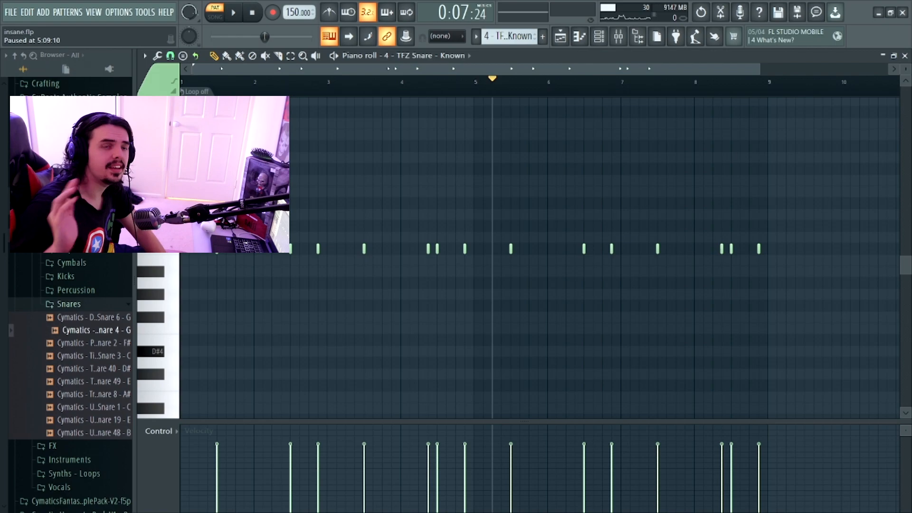
- Open the 7 - TFZ Hi Hat - Short pattern's notes in the piano roll and play the pattern from the start
scroll(509, 36, "down", 1)
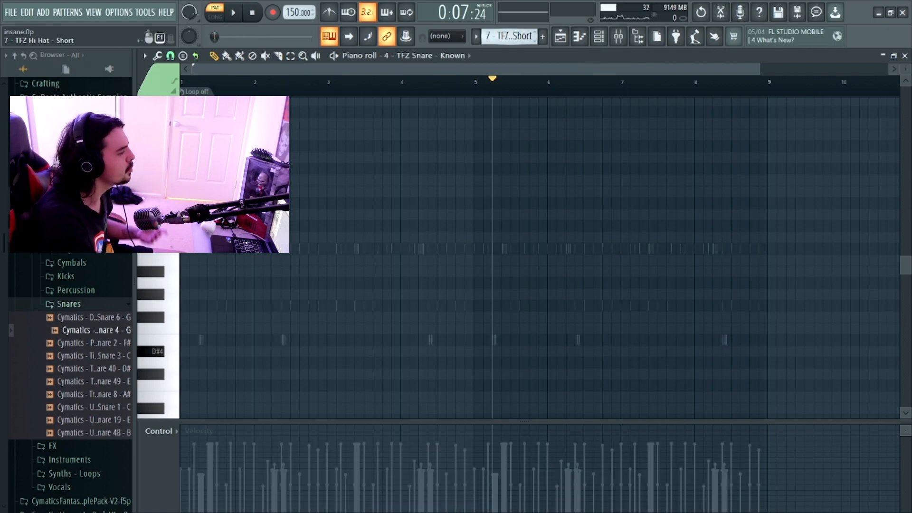
left_click(600, 37)
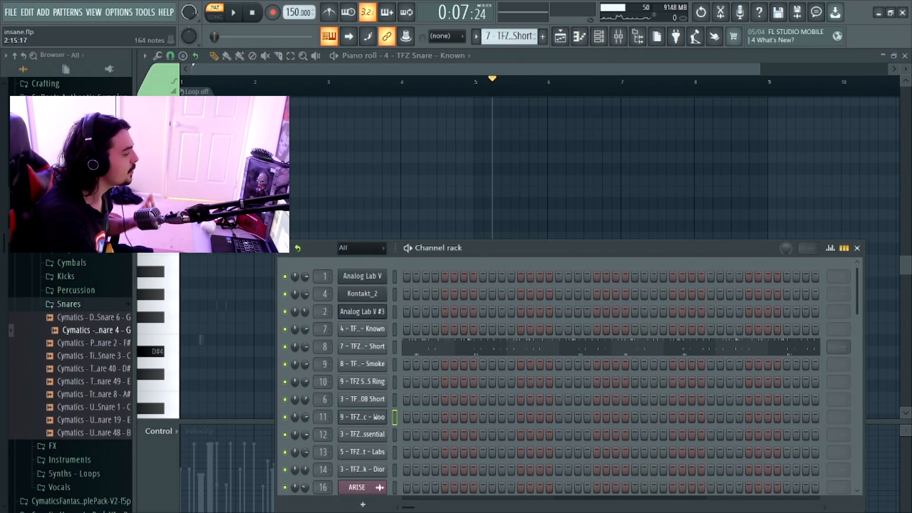
left_click(503, 347)
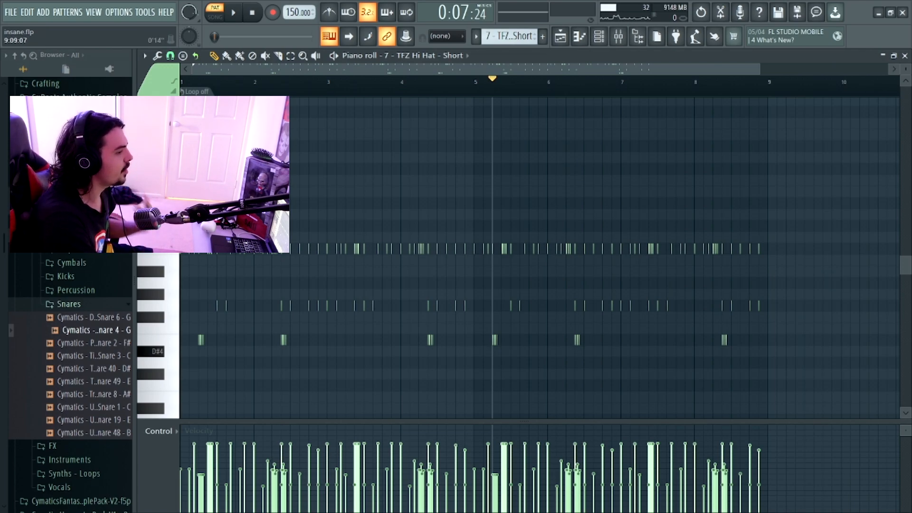
mouse_move(760, 70)
left_mouse_down()
mouse_move(549, 69)
mouse_move(746, 69)
left_mouse_up()
key("space")
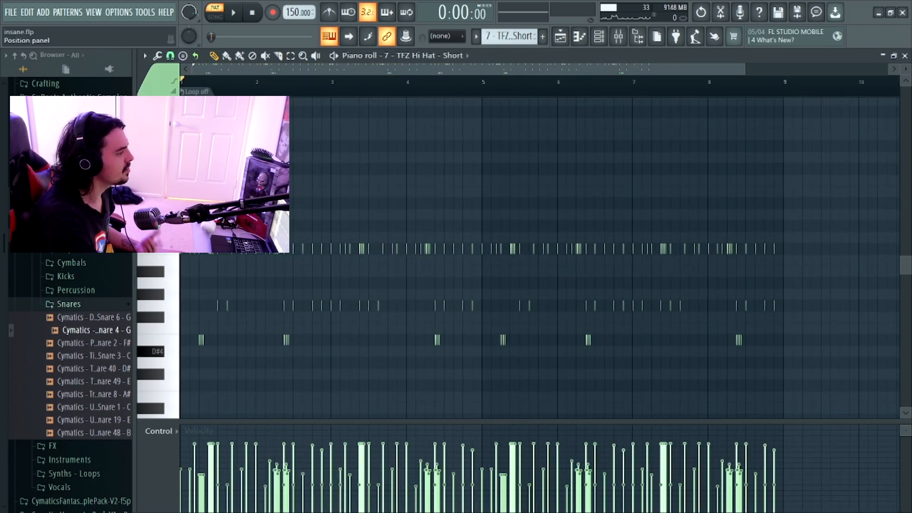
key("space")
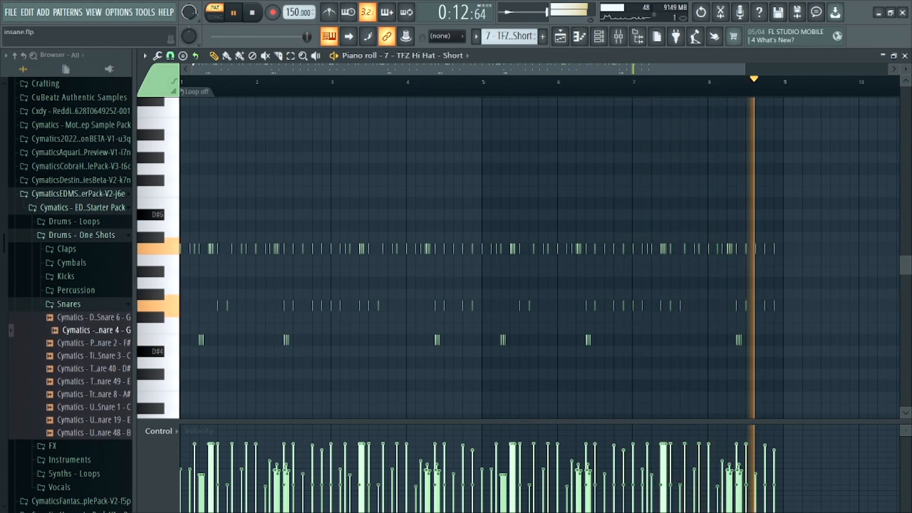
key("space")
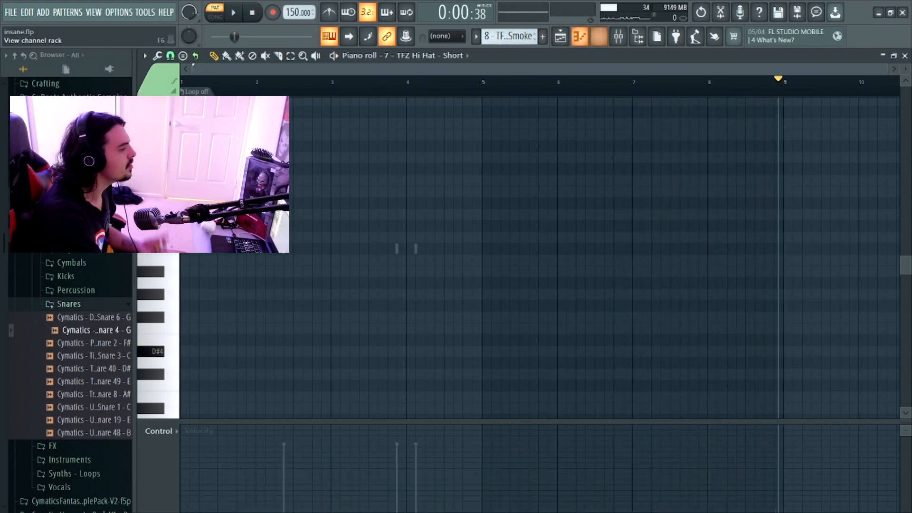
- Switch to the 8 - TFZ Snare - Smoke pattern and inspect its channel's sampler settings
left_click(599, 37)
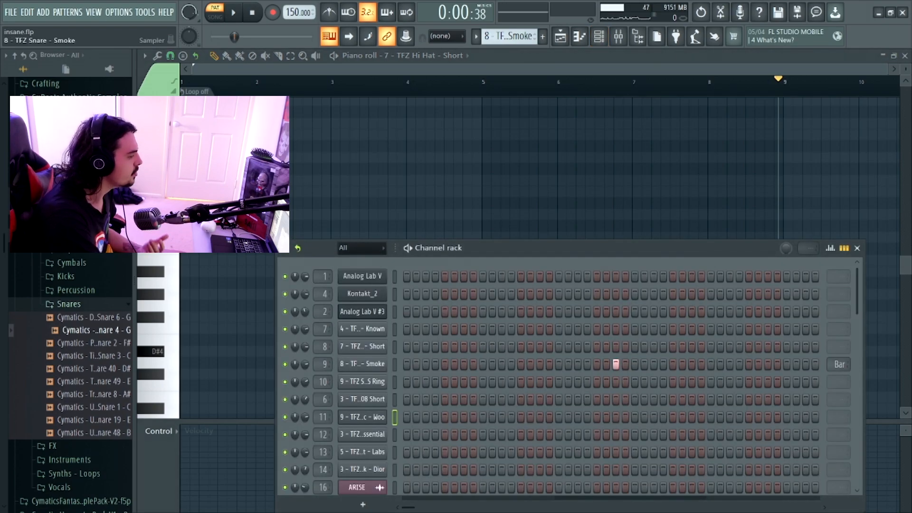
left_click(362, 364)
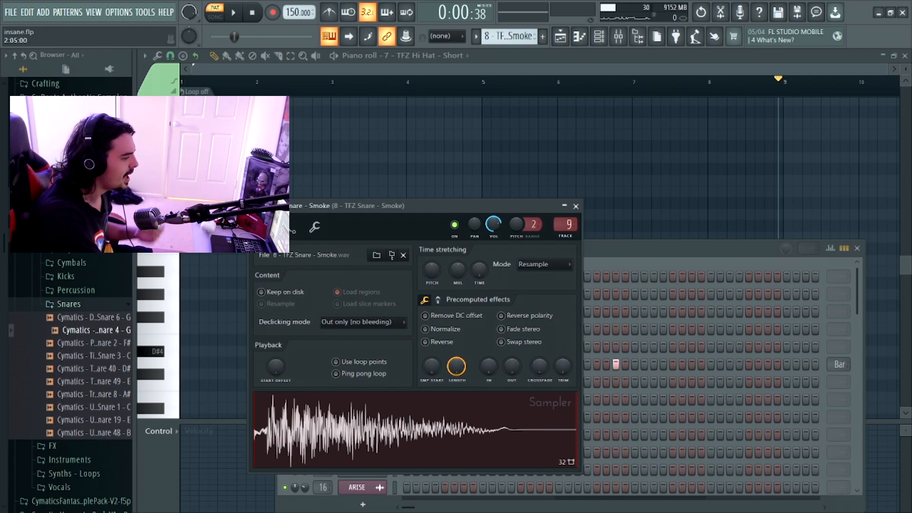
left_click(294, 504)
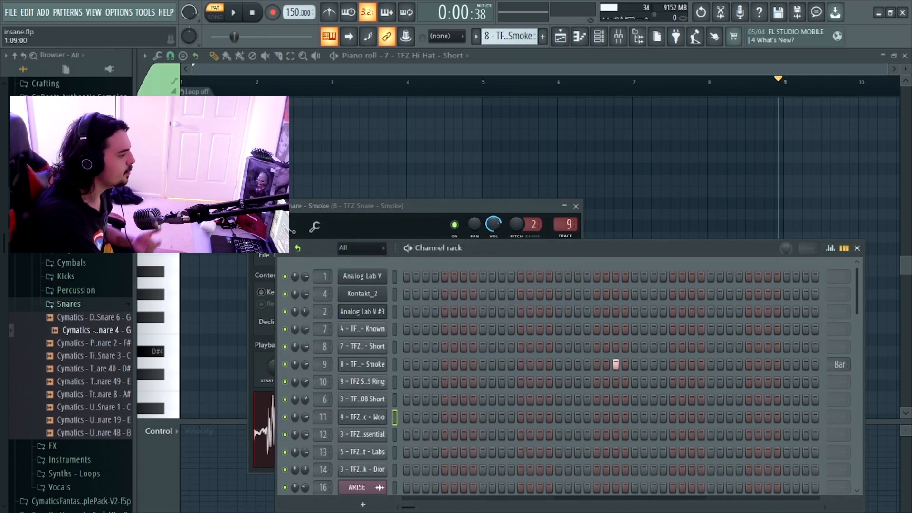
- Show the 8 - TFZ Snare - Smoke notes in the piano roll and play the pattern
right_click(384, 364)
left_click(401, 356)
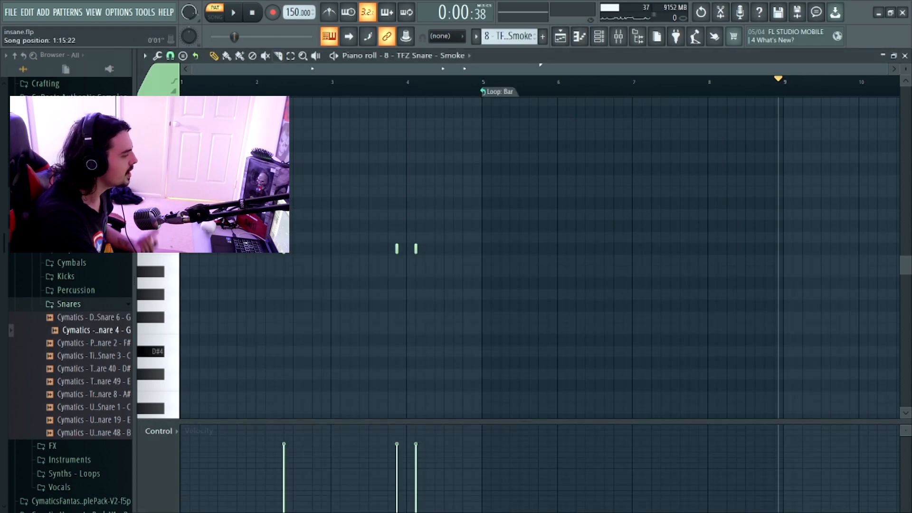
key("space")
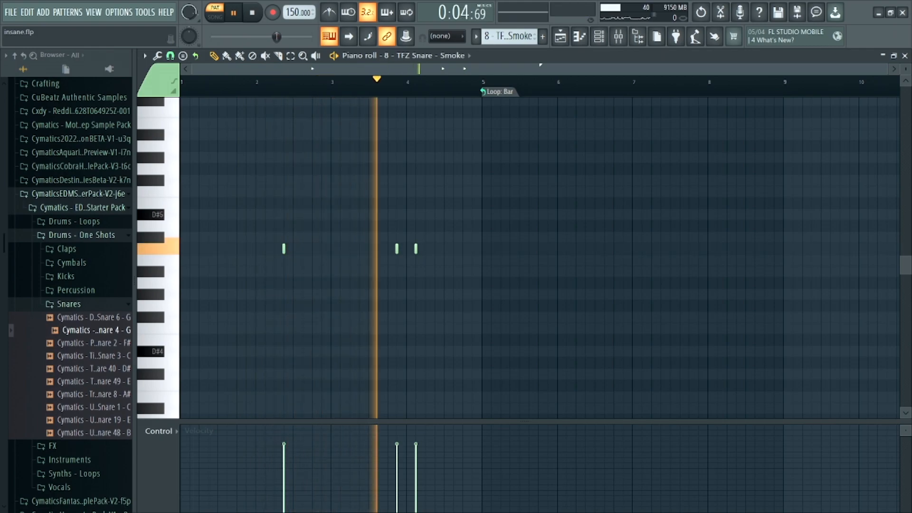
key("space")
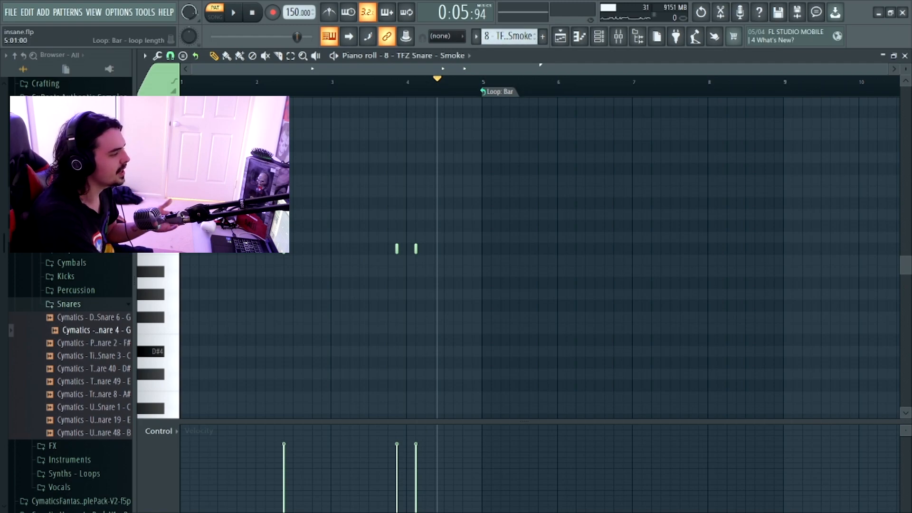
- Switch to the 9 - TFZ Snare - VVS Ring pattern and open its notes in the piano roll
scroll(510, 36, "down", 1)
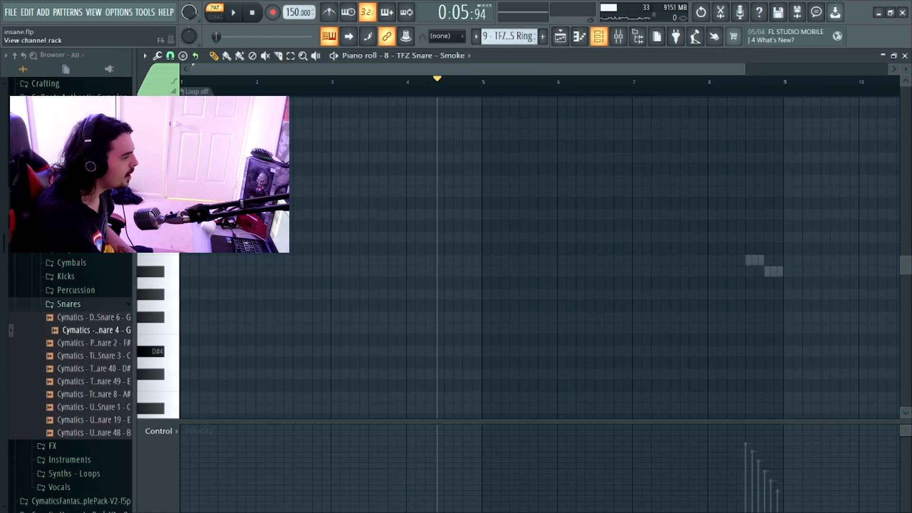
left_click(599, 37)
left_click(499, 379)
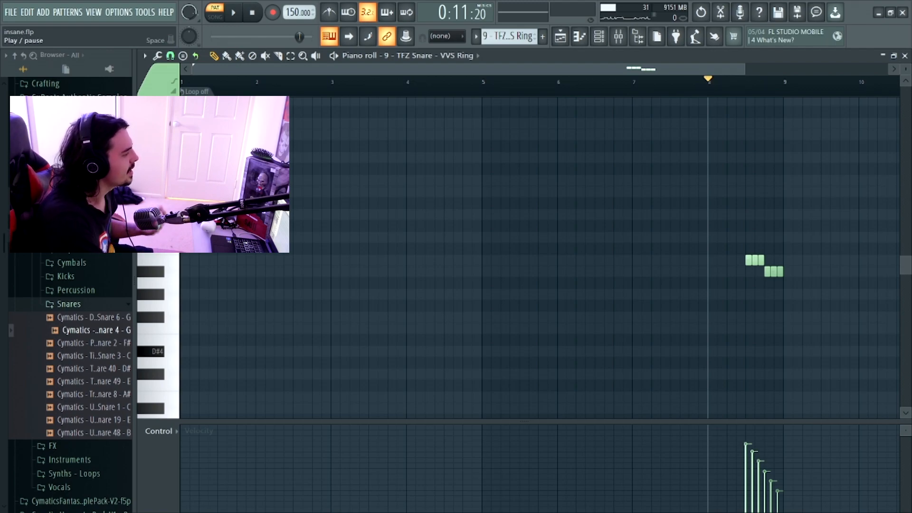
- Play the VVS Ring snare roll from bar 8 and show its note panning in the control lane
key("space")
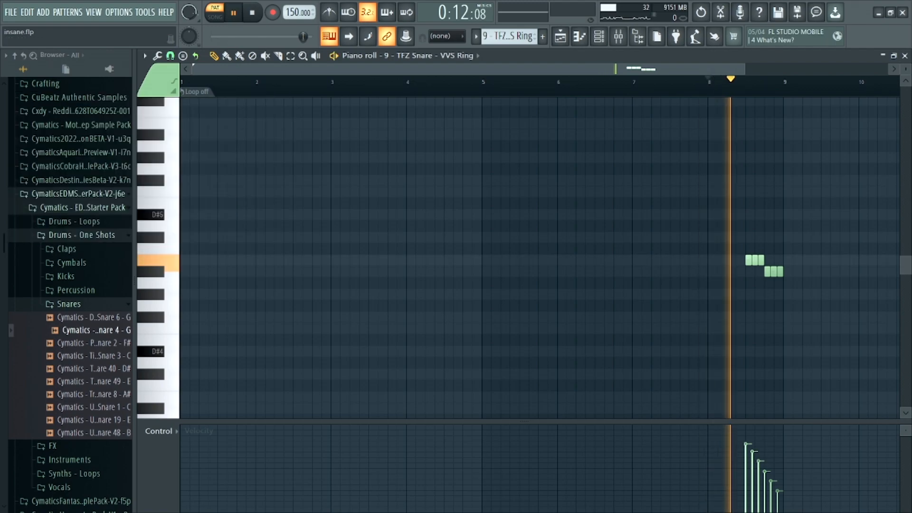
key("space")
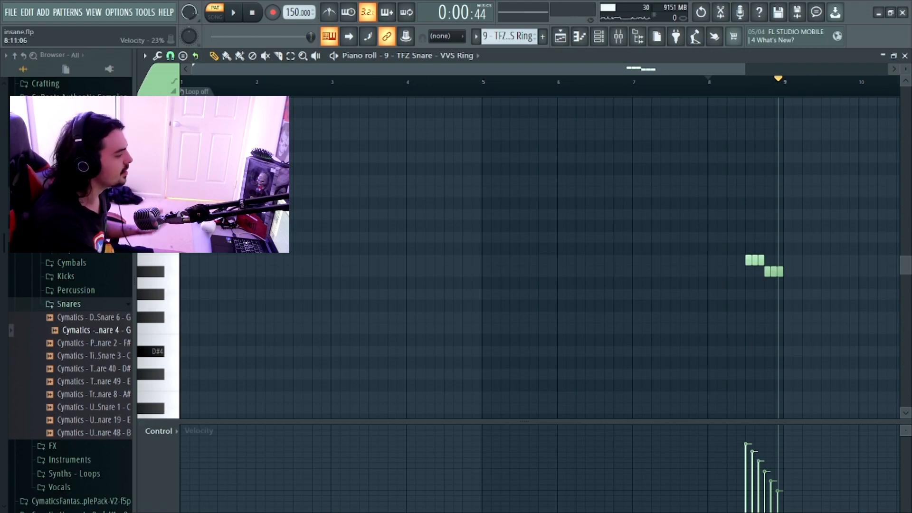
left_click(158, 431)
left_click(170, 446)
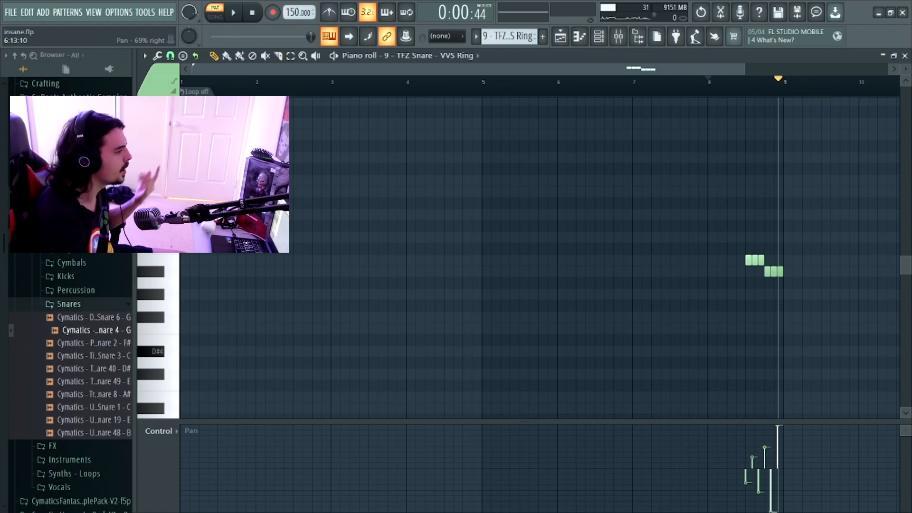
- Open the 3 - TFZ 808 - Favorite 808 Short pattern's notes in the piano roll and select the high D6 notes
scroll(513, 37, "up", 6)
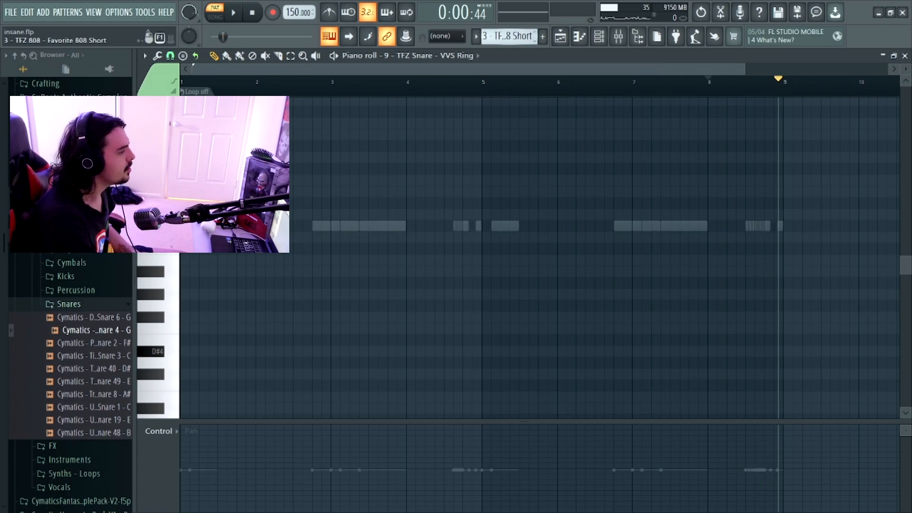
left_click(580, 36)
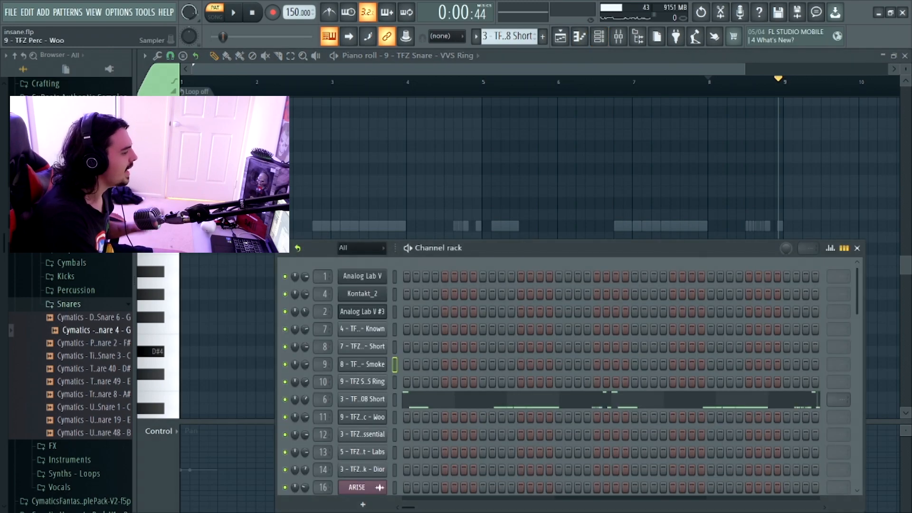
left_click(362, 399)
left_click(466, 399)
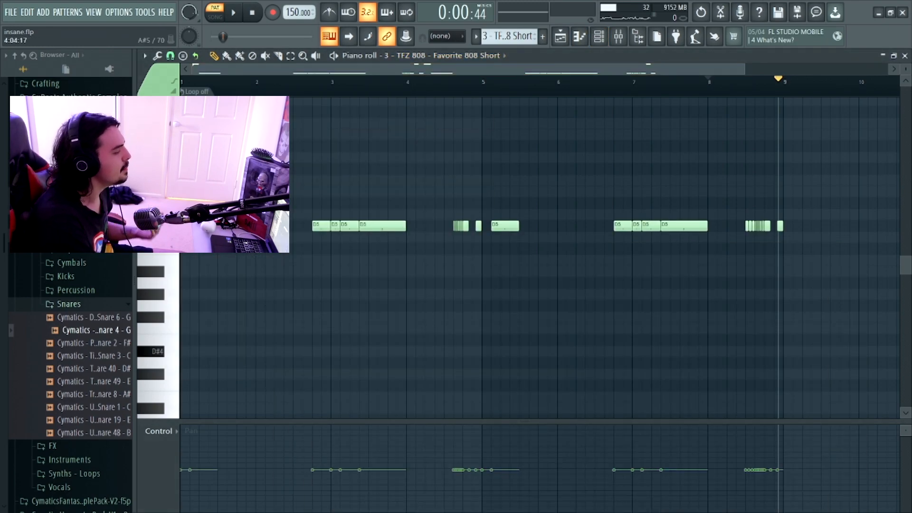
scroll(540, 257, "up", 3)
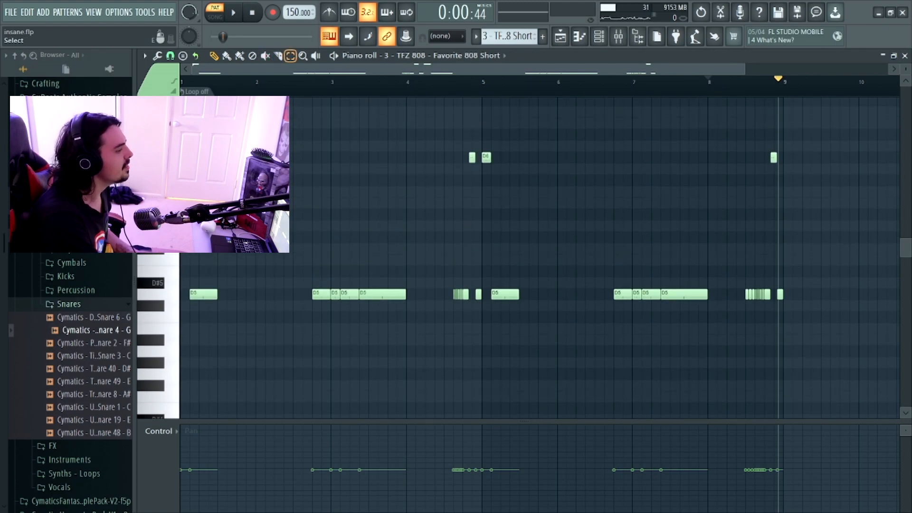
left_click_drag(818, 196, 287, 118)
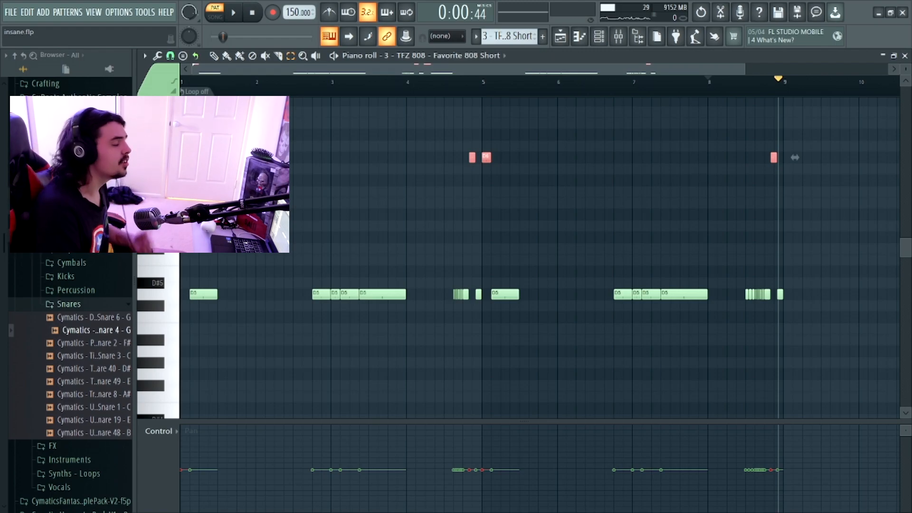
- Show note velocity in the 808 pattern's control lane and play the pattern from the start
key("space")
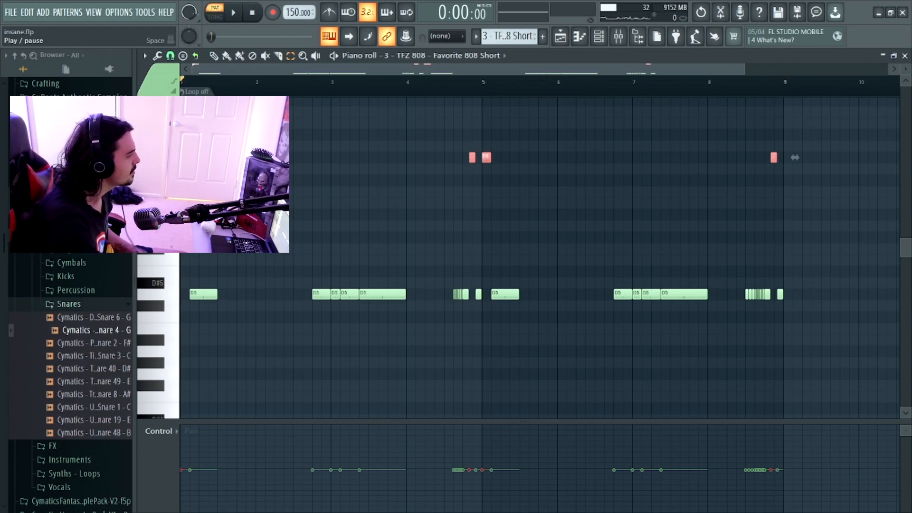
left_click(159, 431)
left_click(156, 456)
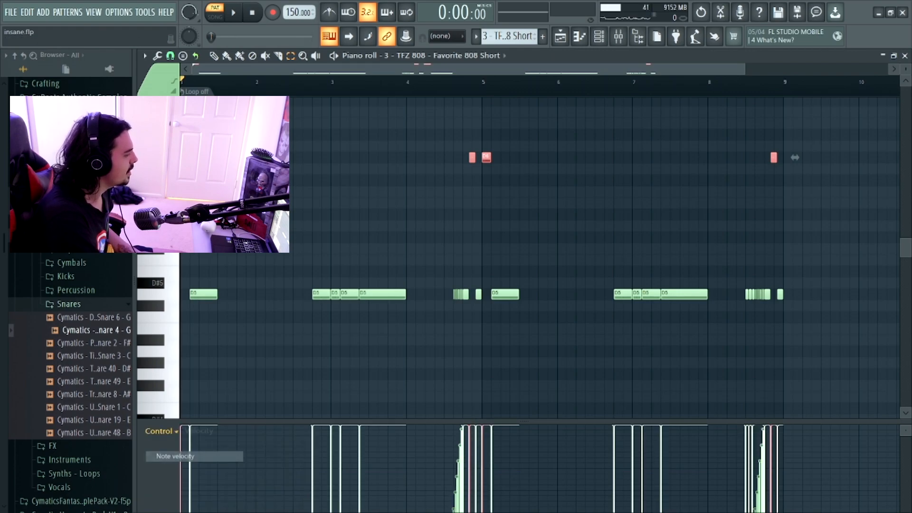
key("space")
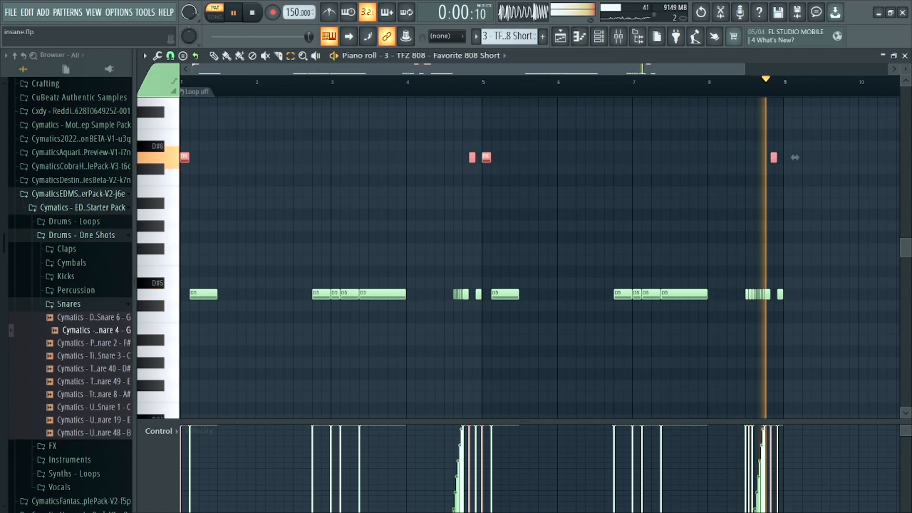
key("space")
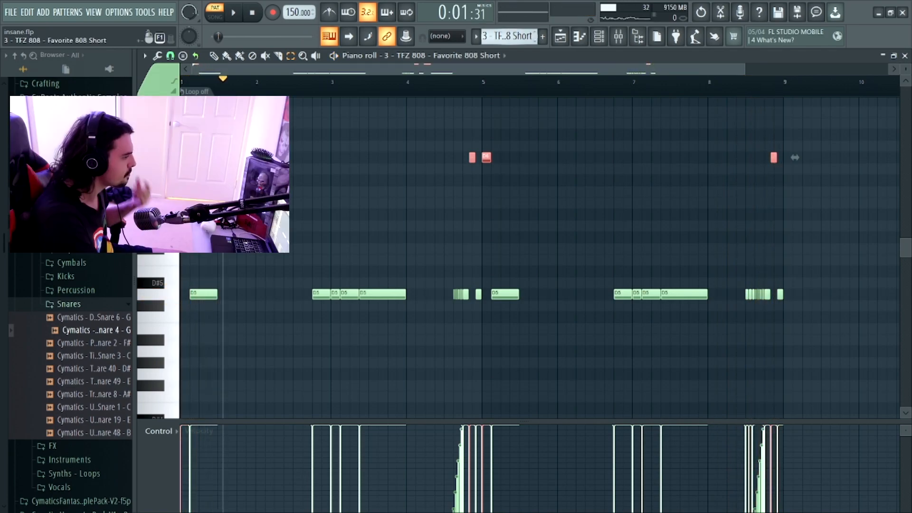
- Switch to the 9 - TFZ Perc - Woo pattern and inspect its channel's sampler settings
key("9")
key("F6")
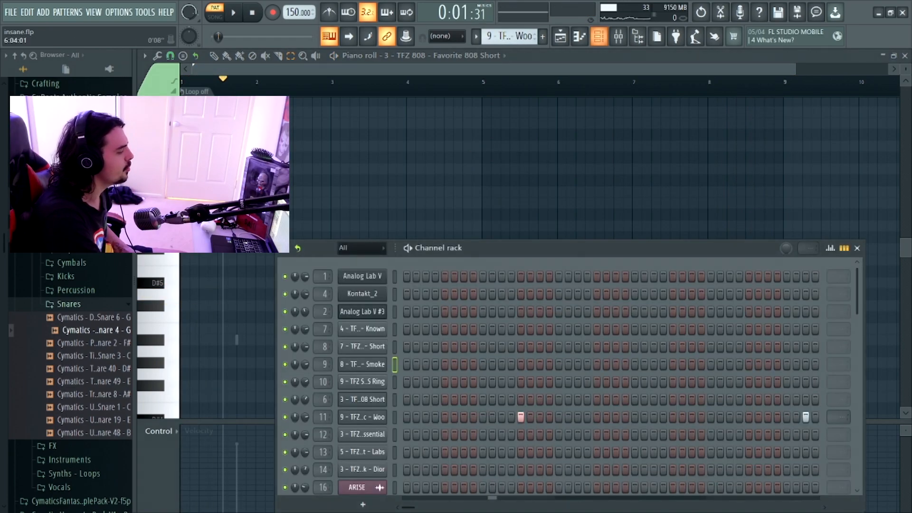
left_click(363, 417)
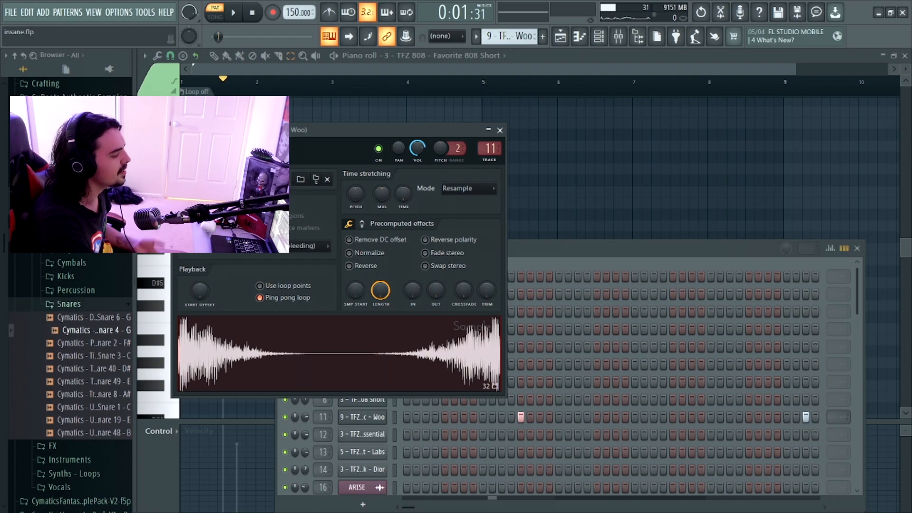
- Show the 9 - TFZ Perc - Woo notes in the piano roll and play the pattern
left_click(549, 249)
right_click(362, 417)
left_click(412, 355)
double_click(216, 13)
key("space")
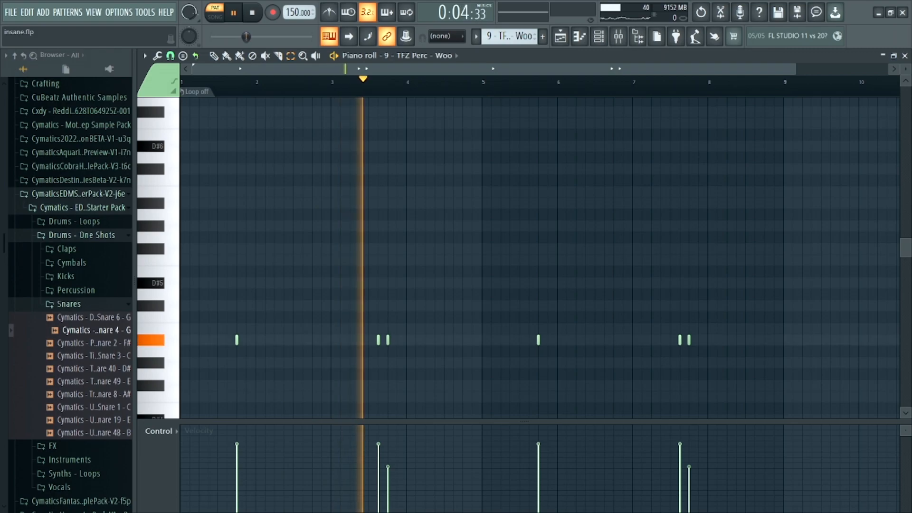
key("space")
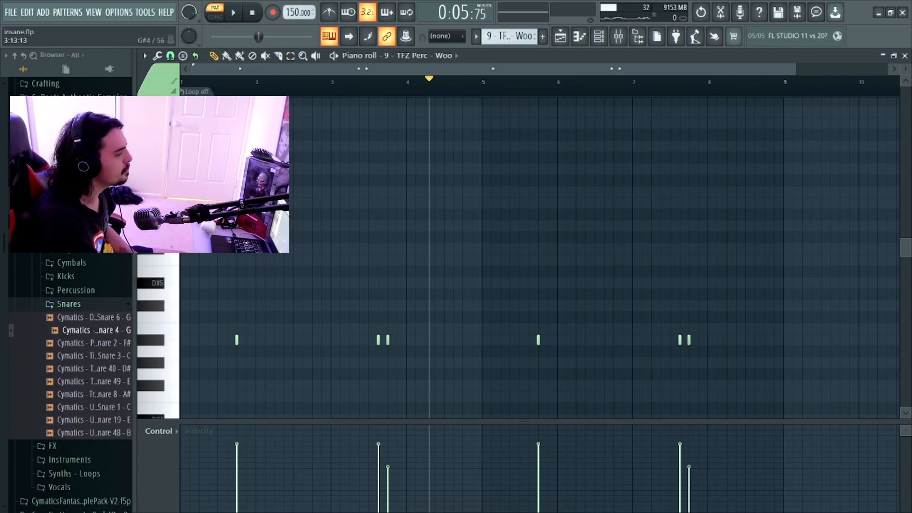
- Open the 3 - TFZ Hat - Essential pattern's notes in the piano roll and play the pattern from the start
left_click(599, 37)
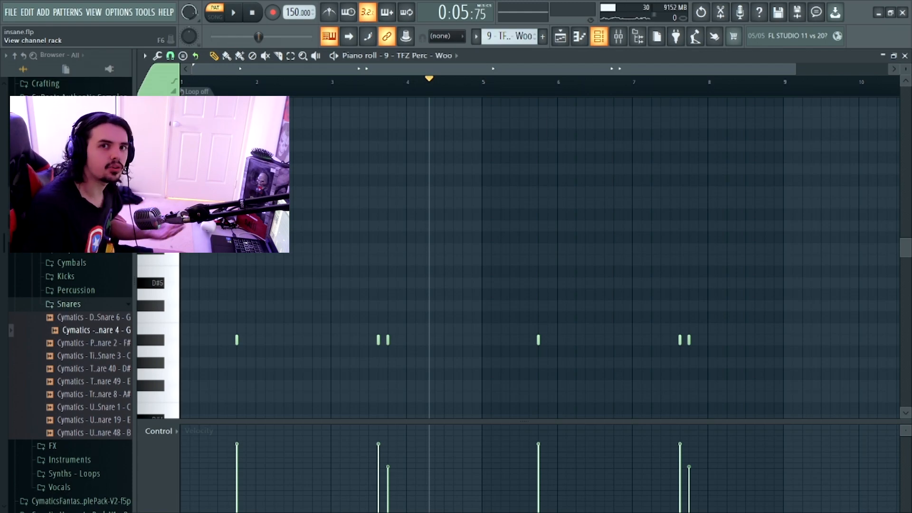
left_click(599, 36)
scroll(510, 36, "down", 1)
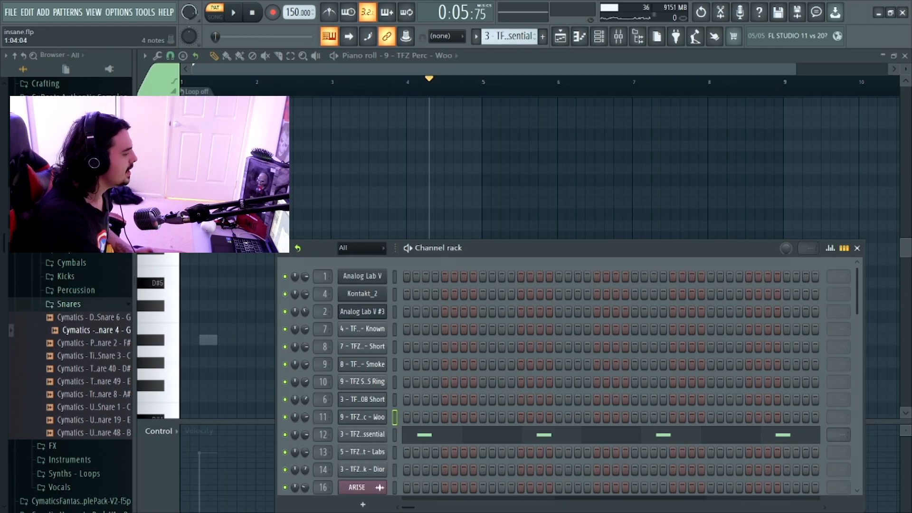
left_click(415, 434)
left_click(182, 81)
key("space")
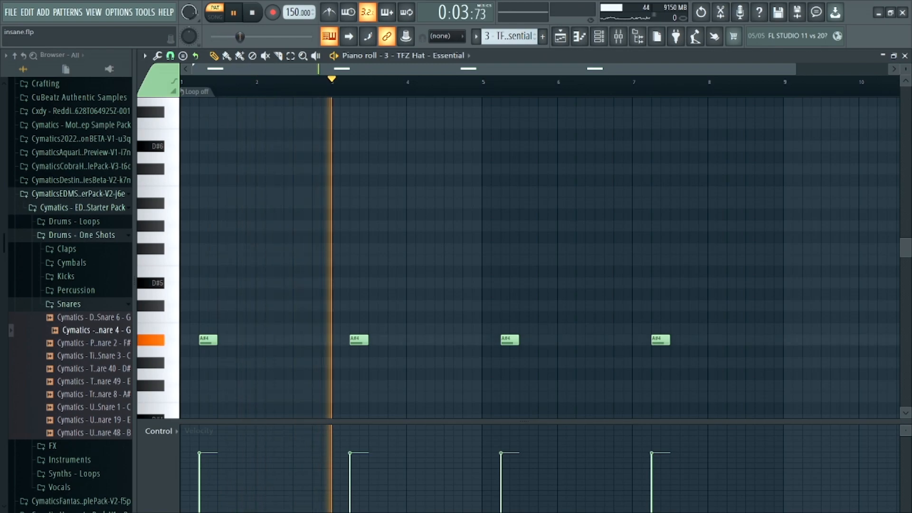
key("space")
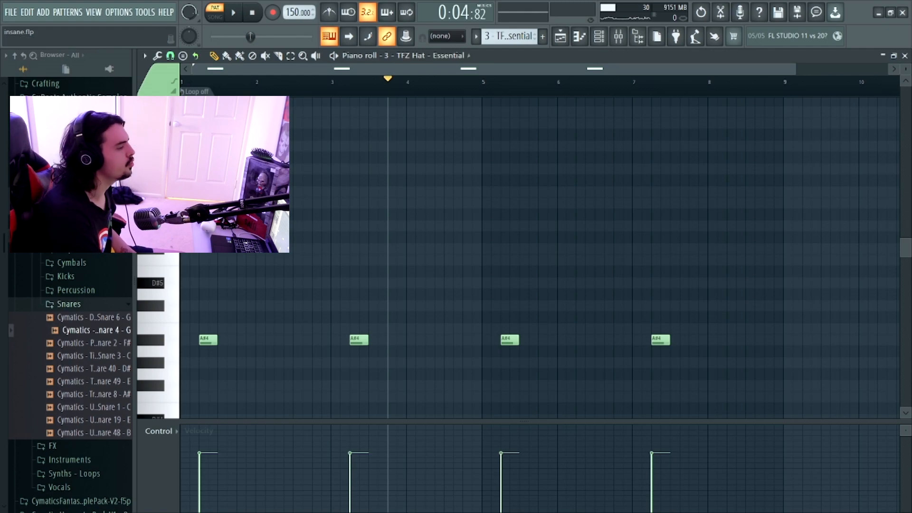
- Play the 5 - TFZ Hat - Labs pattern in the piano roll and show its note panning in the control lane
left_click(599, 36)
scroll(509, 36, "down", 1)
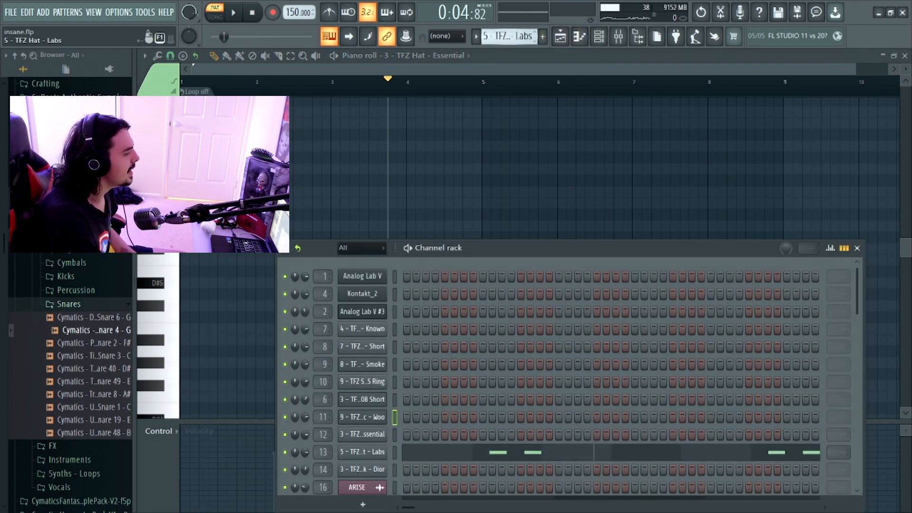
left_click(417, 452)
scroll(417, 384, "down", 1)
key("space")
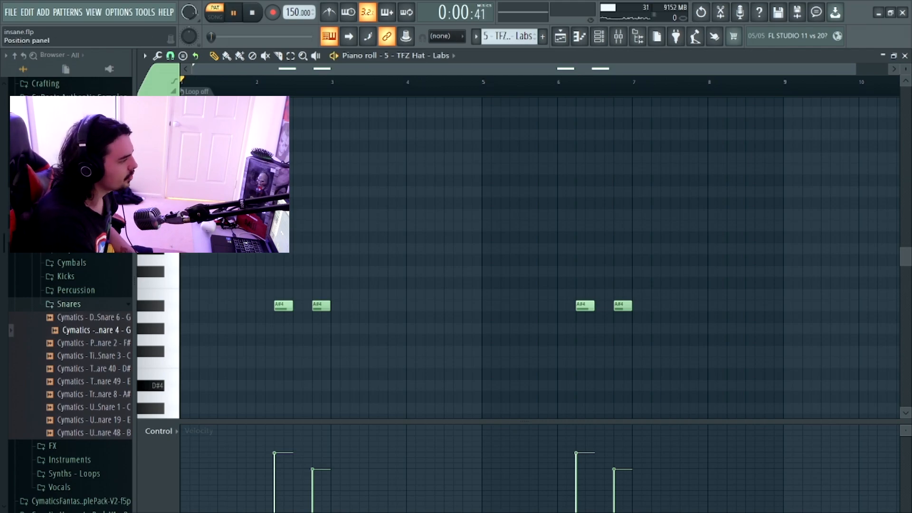
key("space")
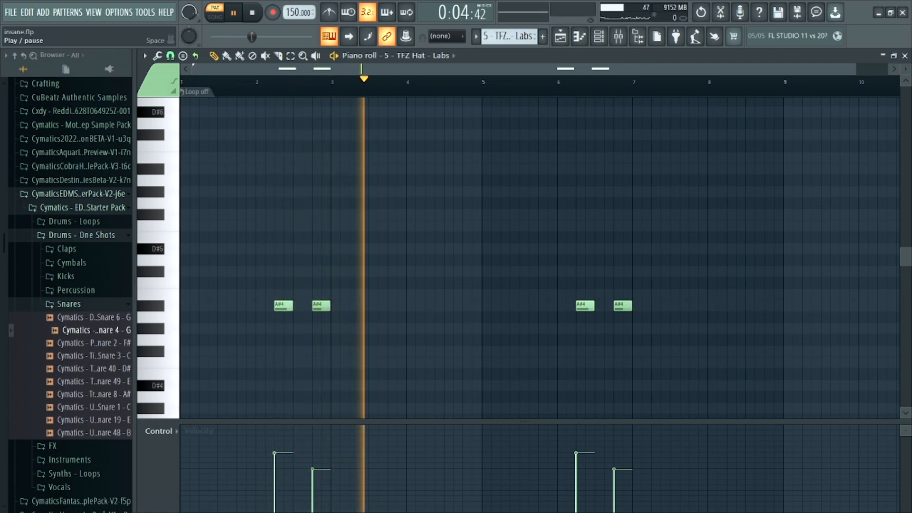
key("space")
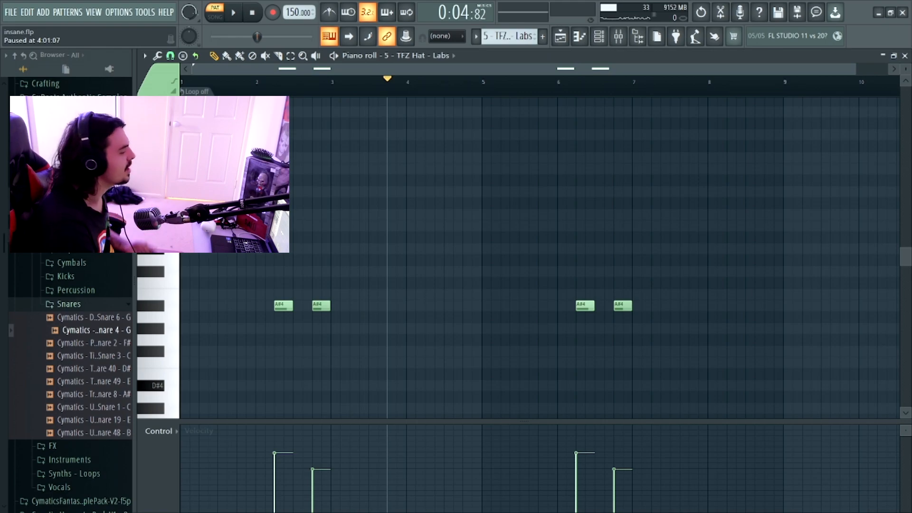
left_click(159, 431)
left_click(158, 443)
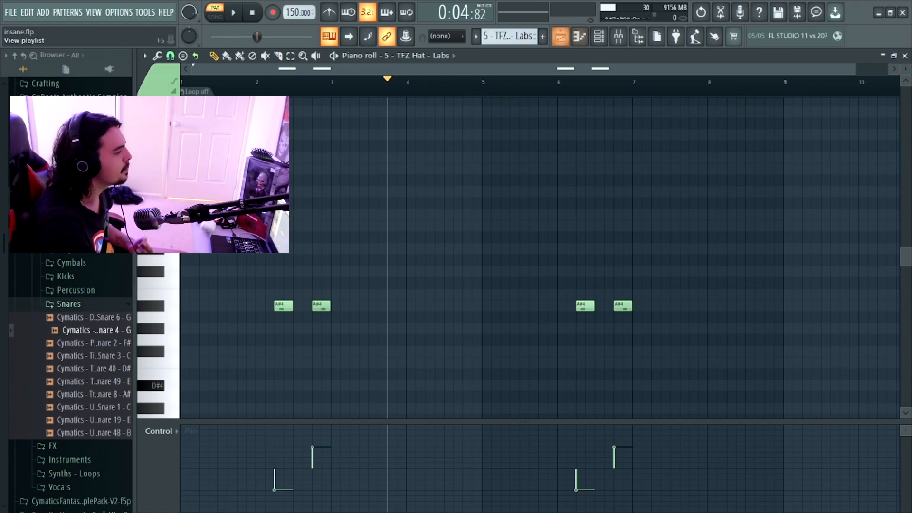
- Open the 3 - TFZ Kick - Dior pattern's notes in the piano roll and play the pattern from the start
key("F6")
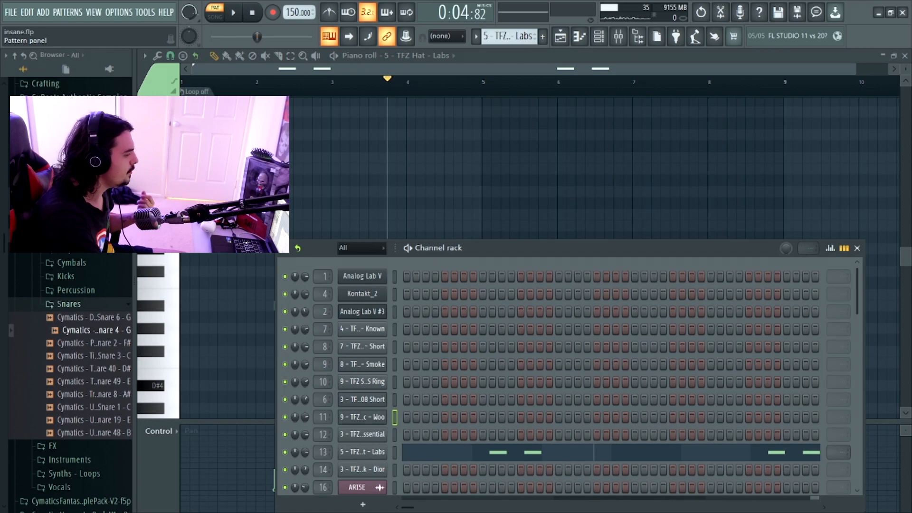
scroll(509, 36, "down", 1)
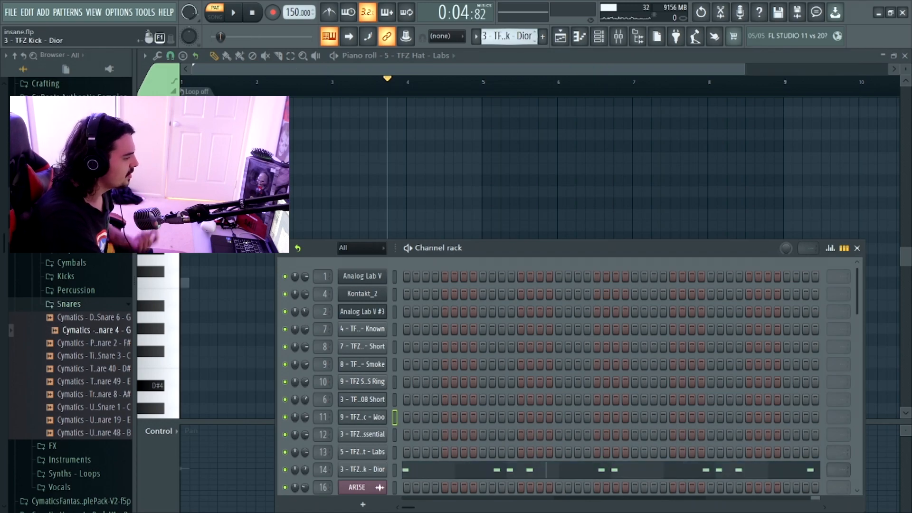
left_click(519, 468)
key("space")
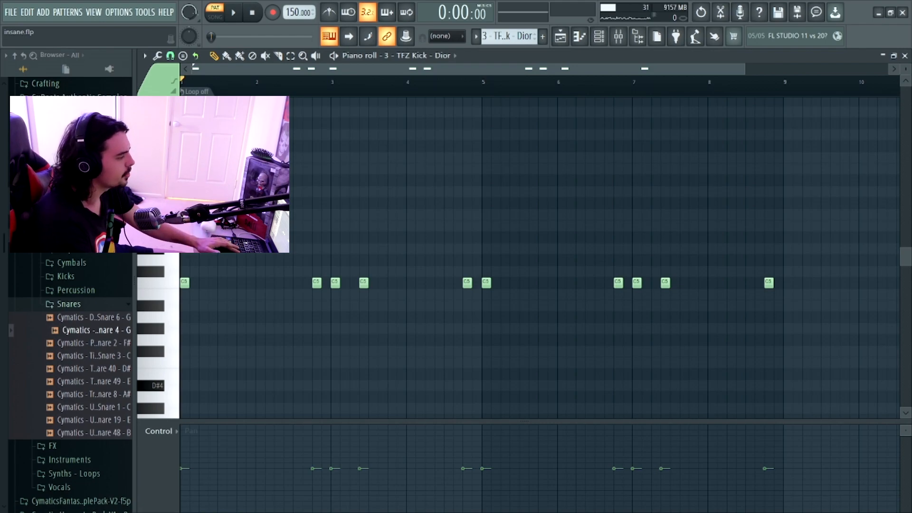
key("space")
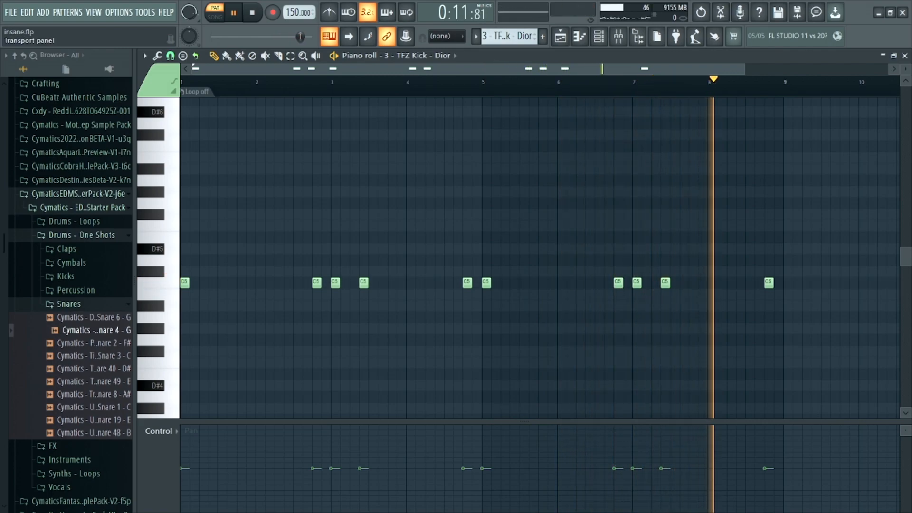
key("space")
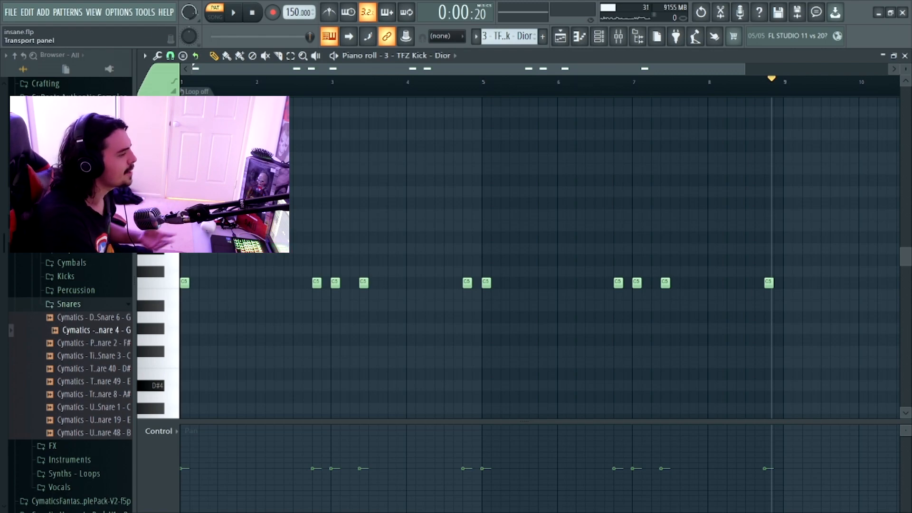
- Play bars 9 to 17 of the playlist arrangement as a selection with melody tracks 1 to 3 muted
left_click(561, 36)
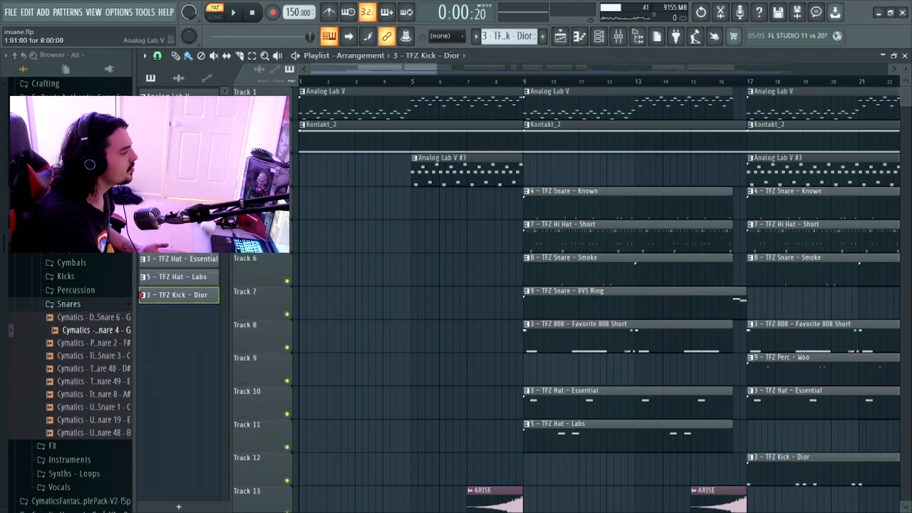
left_click_drag(524, 81, 748, 81)
left_click(287, 115)
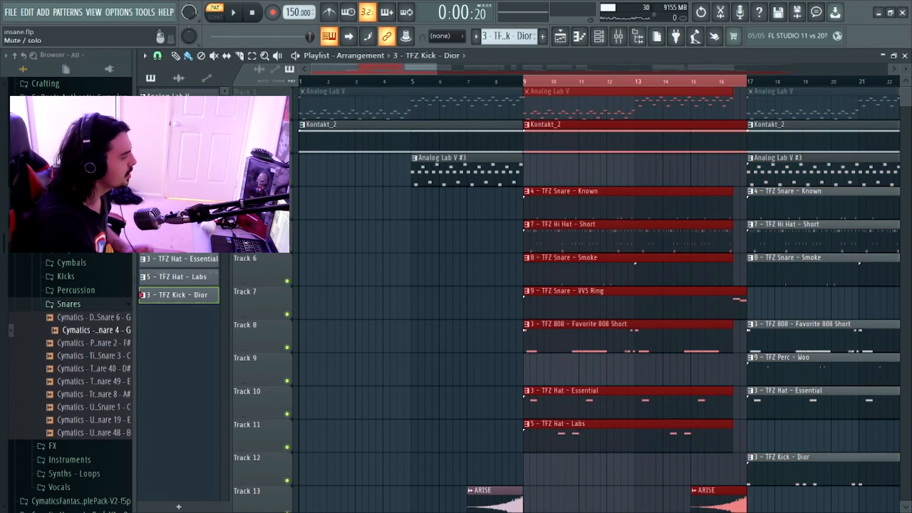
left_click(287, 148)
left_click(287, 181)
key("space")
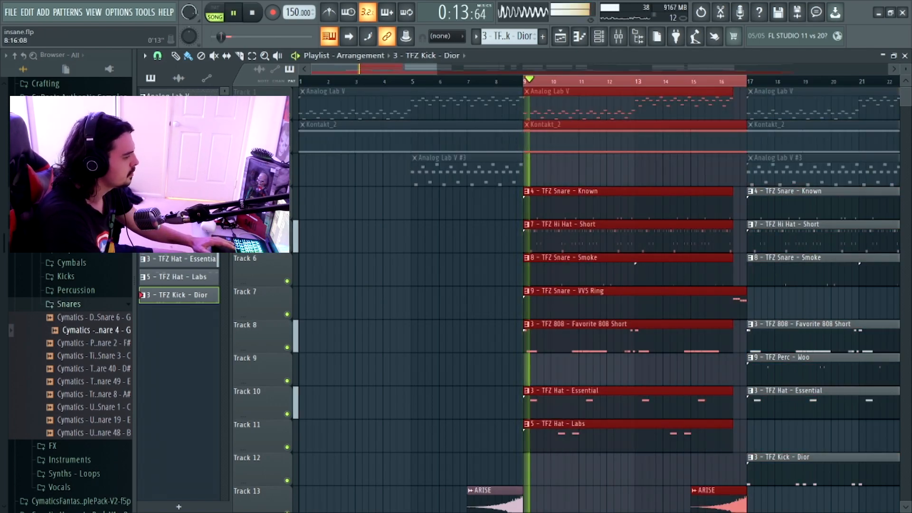
- Mute effect tracks 13 to 15 during playback of the selected section, then stop playback
scroll(598, 299, "down", 5)
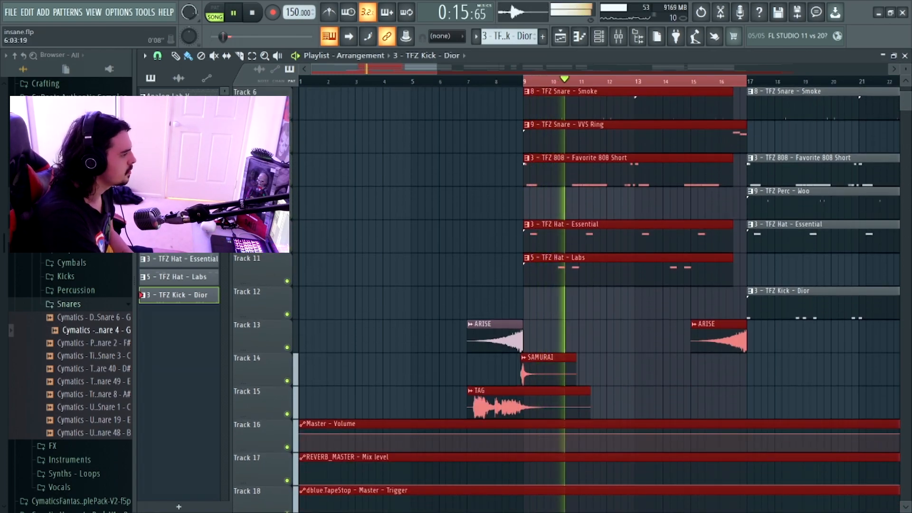
scroll(546, 166, "down", 4)
scroll(546, 138, "up", 2)
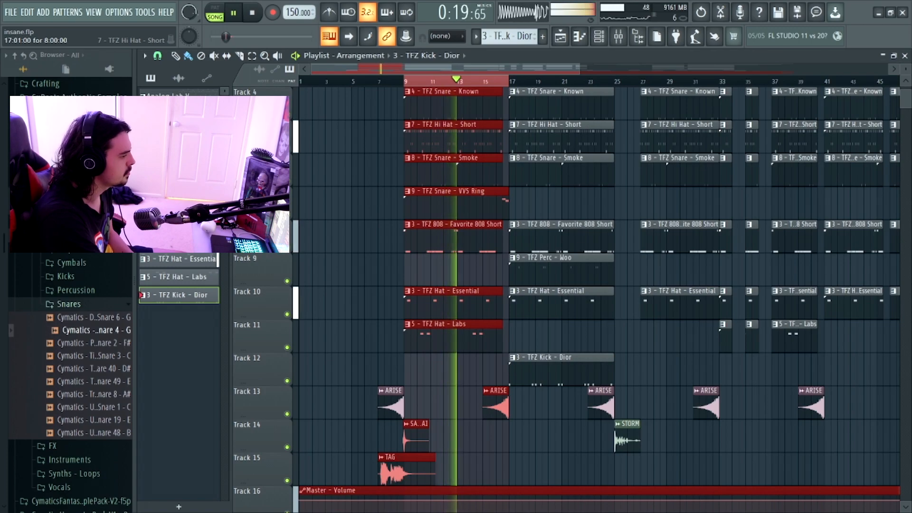
scroll(599, 295, "up", 2)
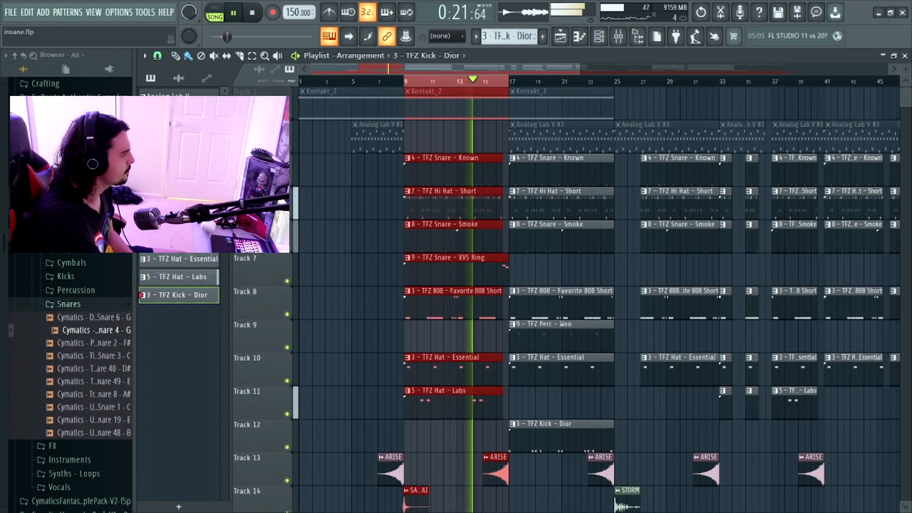
scroll(266, 304, "down", 4)
left_click(287, 347)
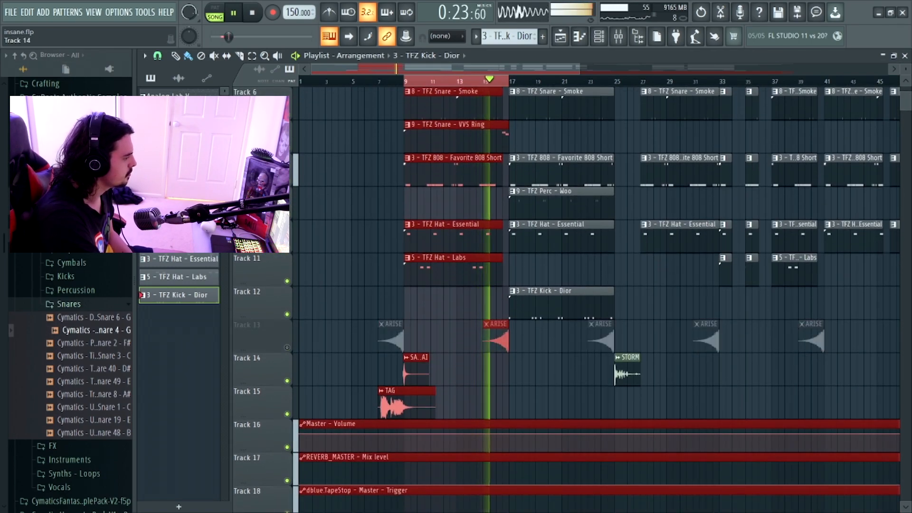
left_click(287, 381)
left_click(287, 414)
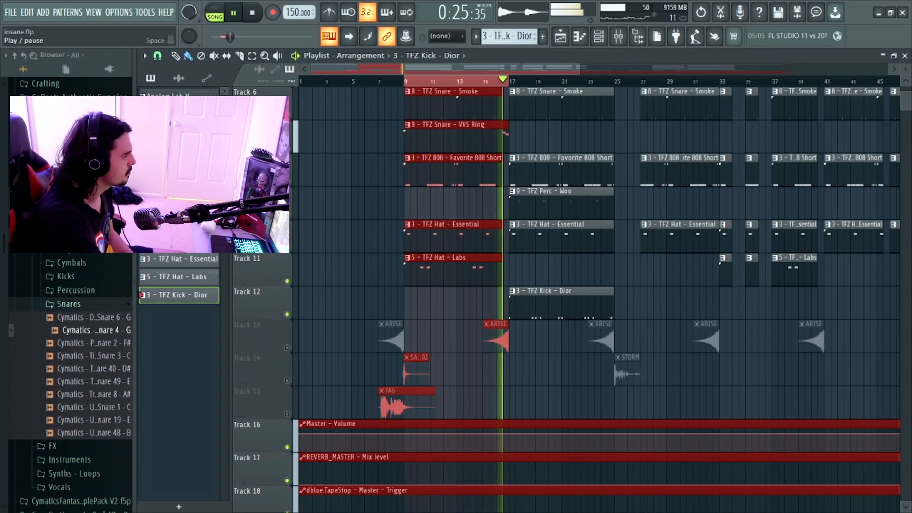
key("space")
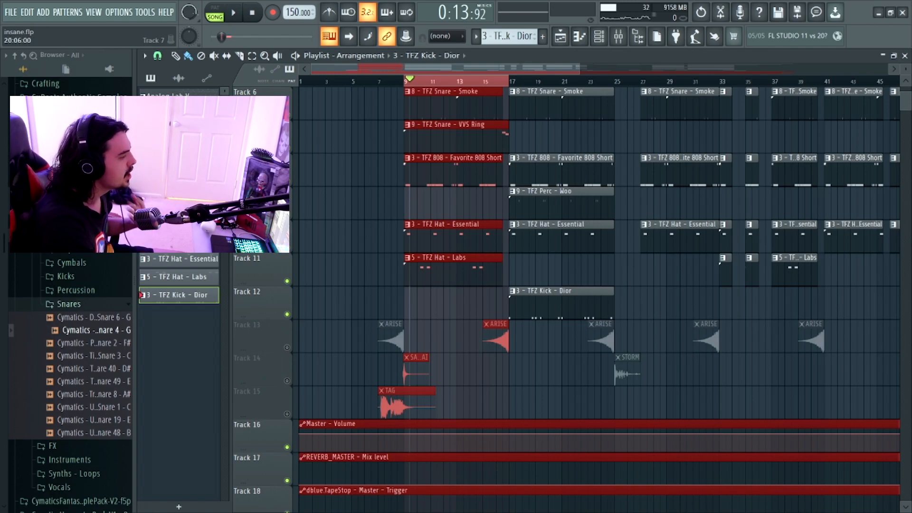
- Deselect all playlist clips and unmute effect tracks 13 to 15
scroll(566, 252, "down", 5)
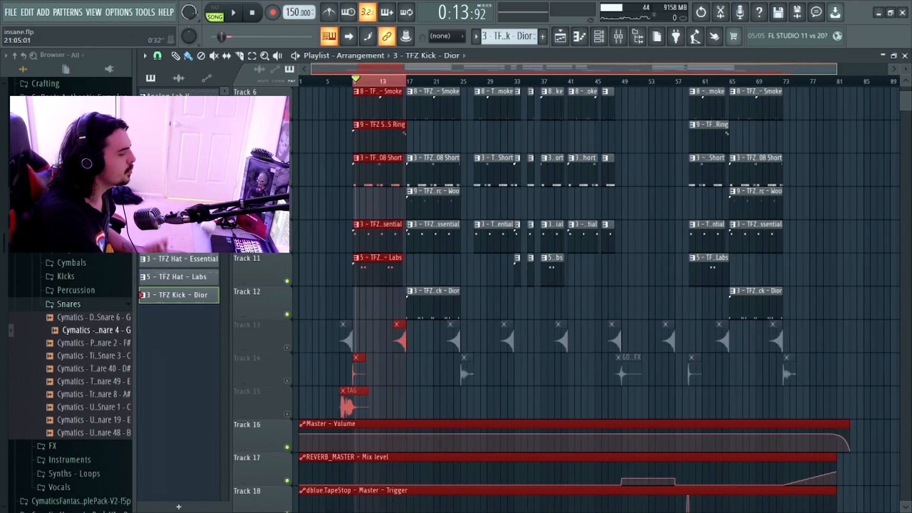
key("ctrl+d")
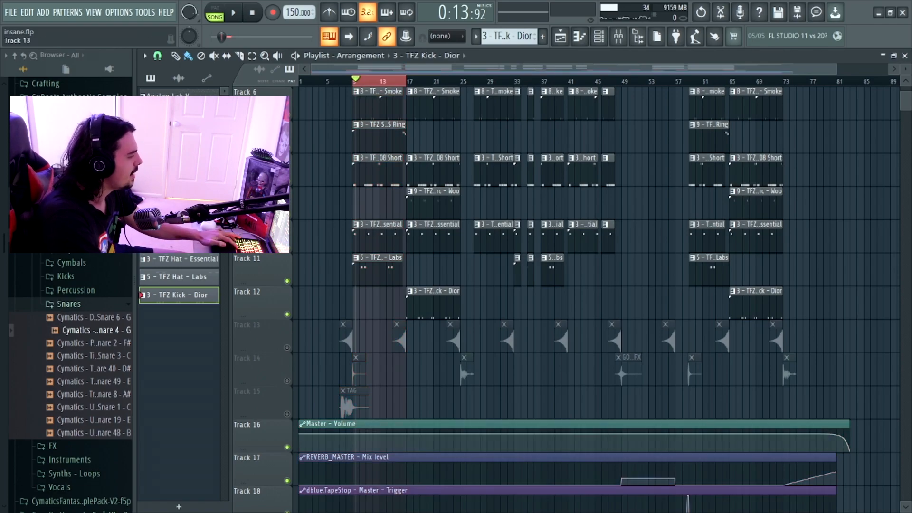
right_click(287, 347)
right_click(288, 348)
- Inspect the audio clip settings of the ARISE riser on track 13 and the SAMURAI clip on track 14
double_click(346, 337)
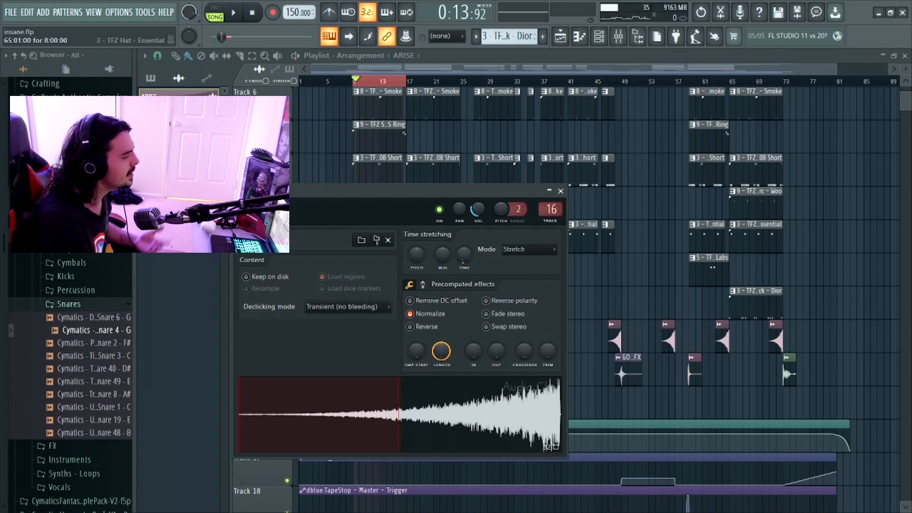
key("Escape")
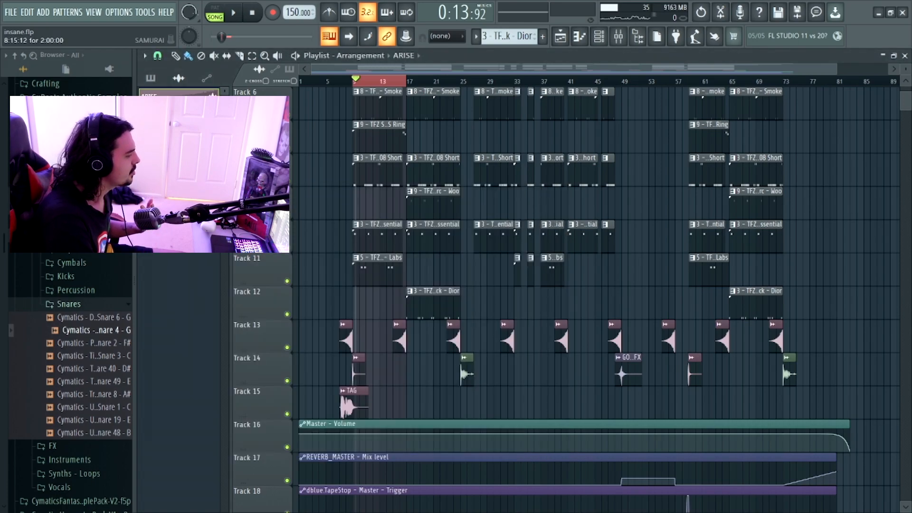
double_click(360, 357)
left_click(359, 333)
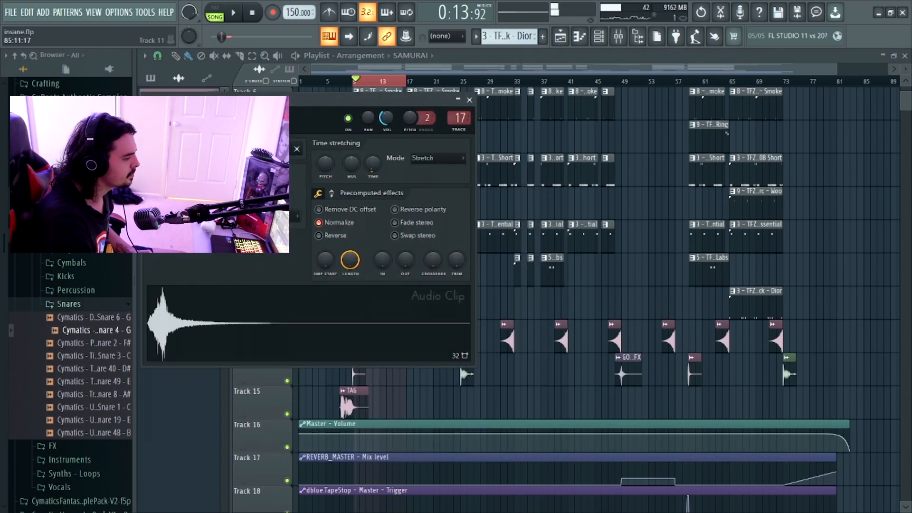
key("Escape")
- Inspect the audio clip settings of the STORM and GO TO FX clips on track 14 and the TAG clip on track 15
double_click(468, 358)
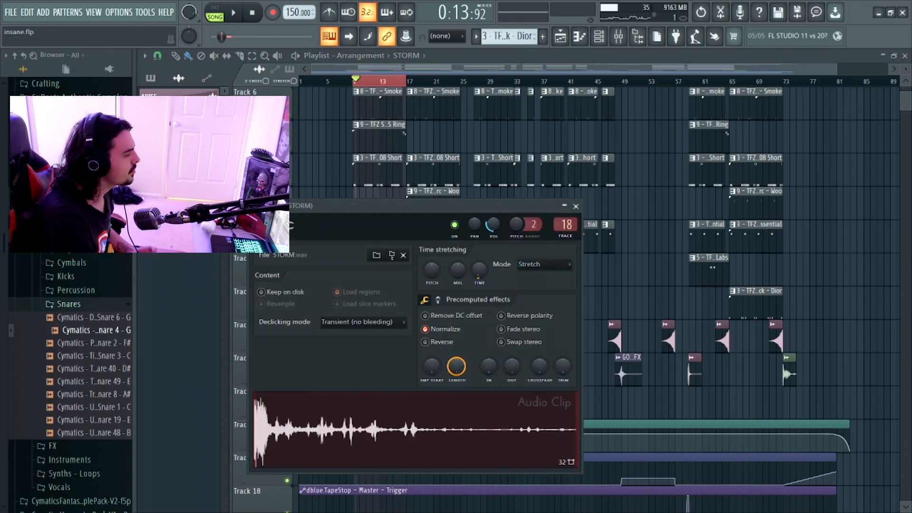
key("Escape")
double_click(628, 358)
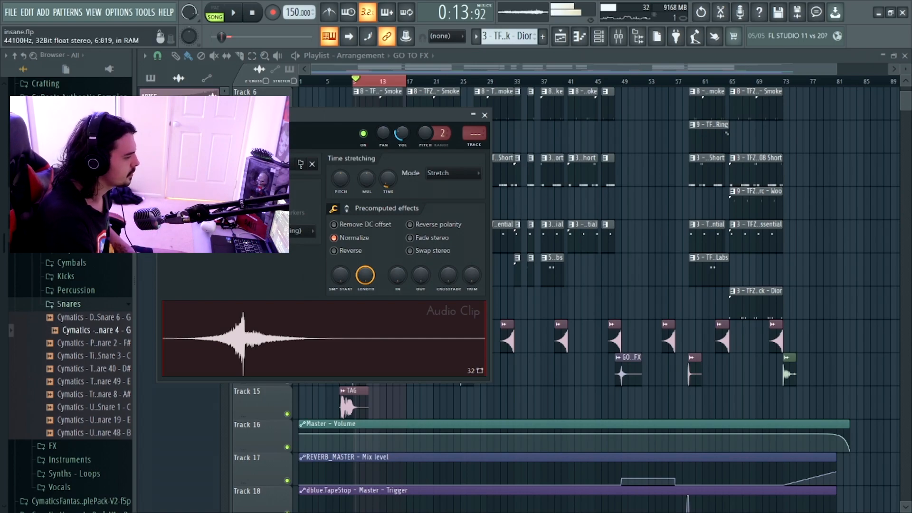
key("Escape")
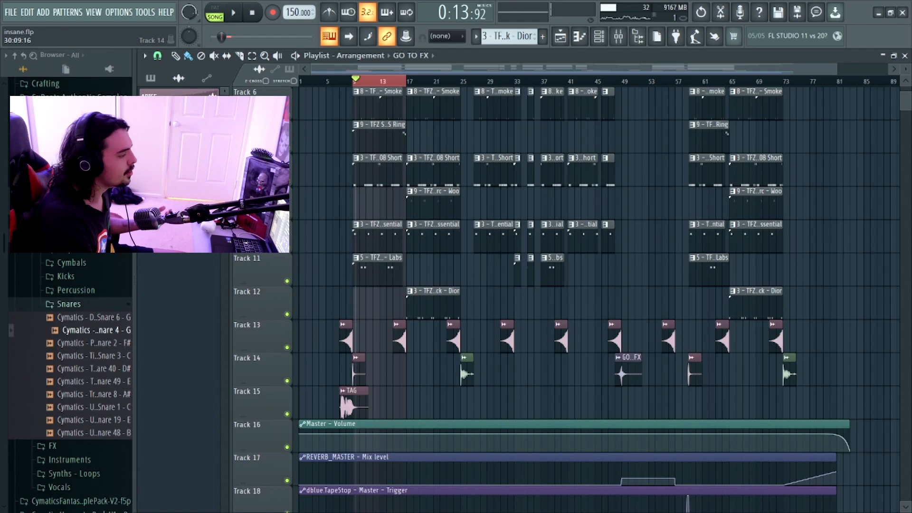
double_click(353, 391)
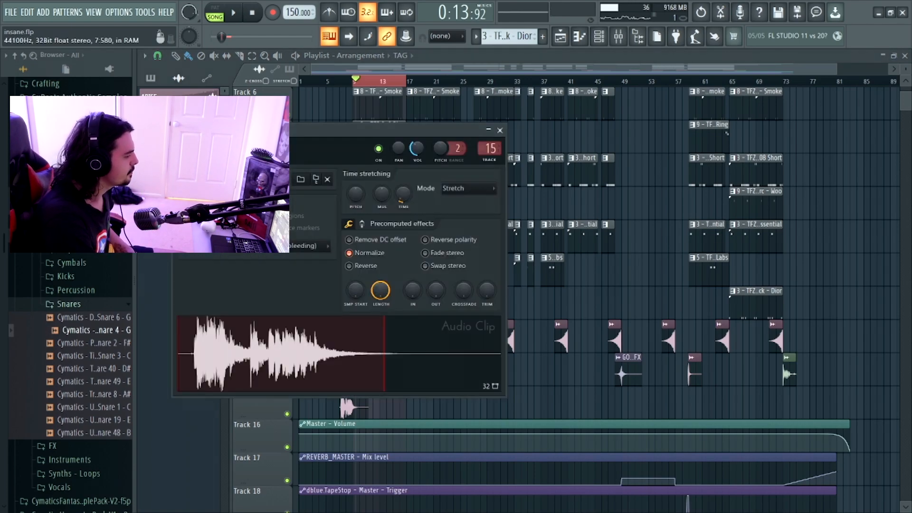